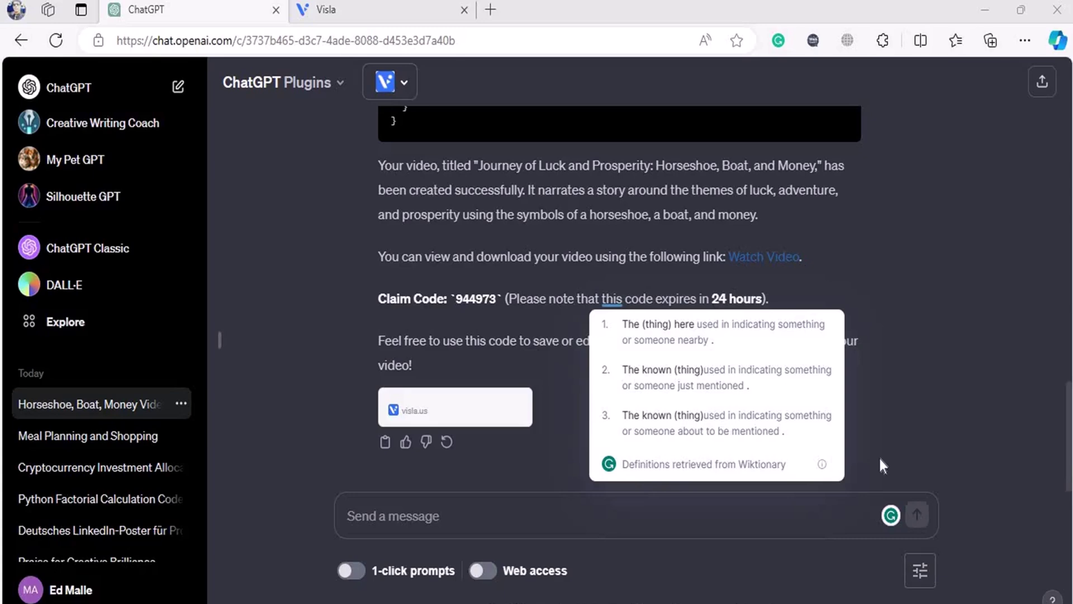
# Step: Scroll the chat back up to the first 'create a video with horse shoe' message
pyautogui.click(1069, 403)
pyautogui.moveTo(1069, 403); pyautogui.dragTo(1071, 56)
pyautogui.scroll(-1, 1070, 131)
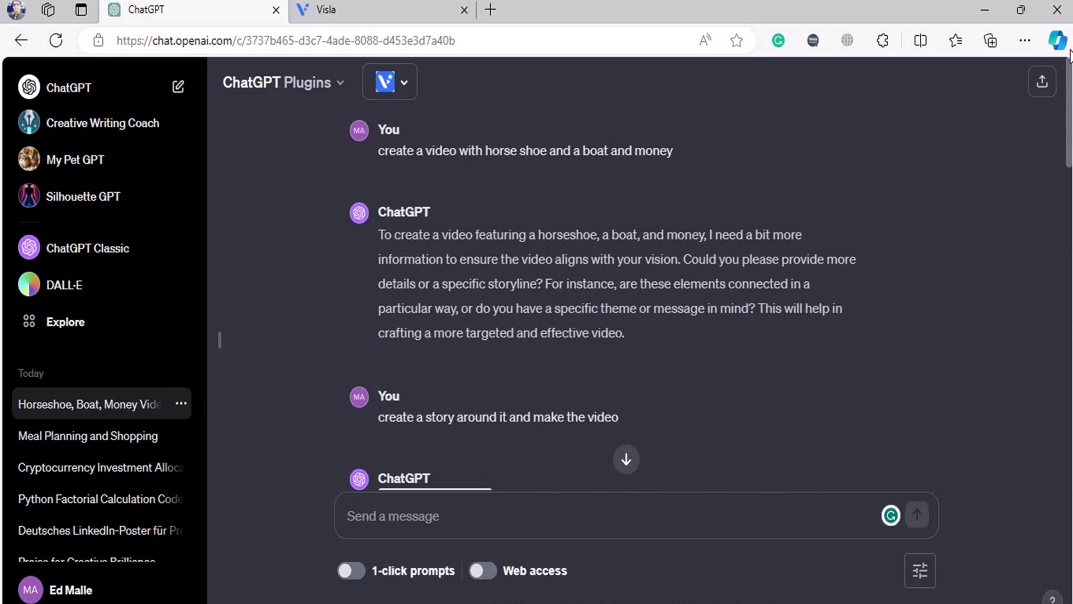
pyautogui.moveTo(1071, 56); pyautogui.dragTo(1068, 82)
pyautogui.moveTo(1068, 82); pyautogui.dragTo(1069, 111)
pyautogui.moveTo(1070, 98)
pyautogui.mouseDown()
pyautogui.moveTo(1070, 150)
pyautogui.moveTo(1069, 104)
pyautogui.mouseUp()
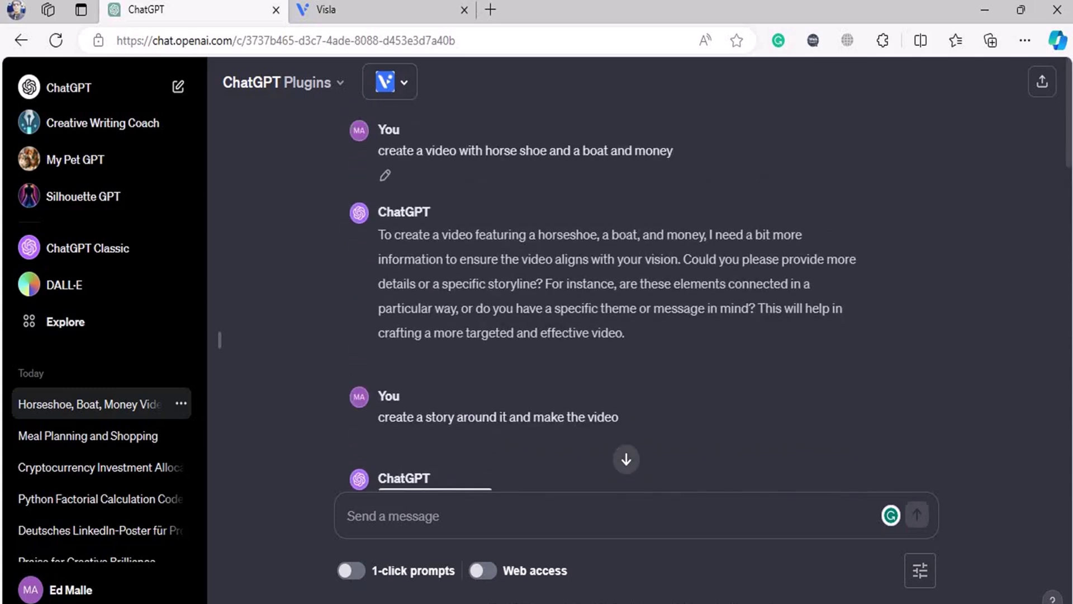
pyautogui.moveTo(377, 150); pyautogui.dragTo(673, 150)
# Step: Read through ChatGPT's first reply and the make-the-video request, highlighting passages
pyautogui.click(699, 162)
pyautogui.moveTo(1070, 157); pyautogui.dragTo(1069, 179)
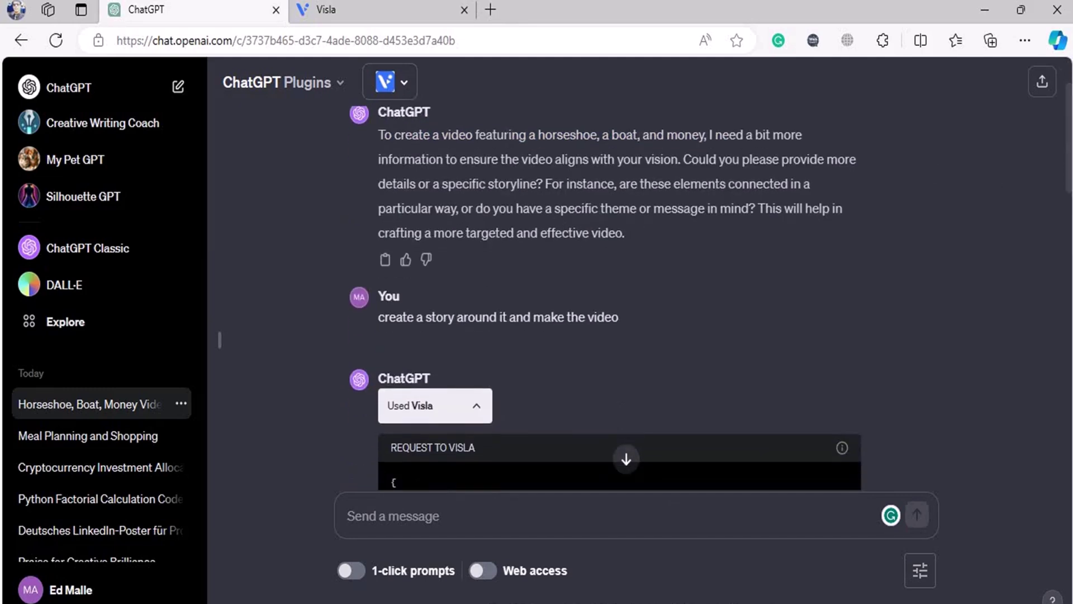
pyautogui.moveTo(513, 136); pyautogui.dragTo(740, 180)
pyautogui.click(740, 179)
pyautogui.moveTo(1069, 184); pyautogui.dragTo(1069, 209)
pyautogui.moveTo(551, 214); pyautogui.dragTo(635, 223)
pyautogui.click(635, 222)
pyautogui.moveTo(1069, 166); pyautogui.dragTo(1069, 208)
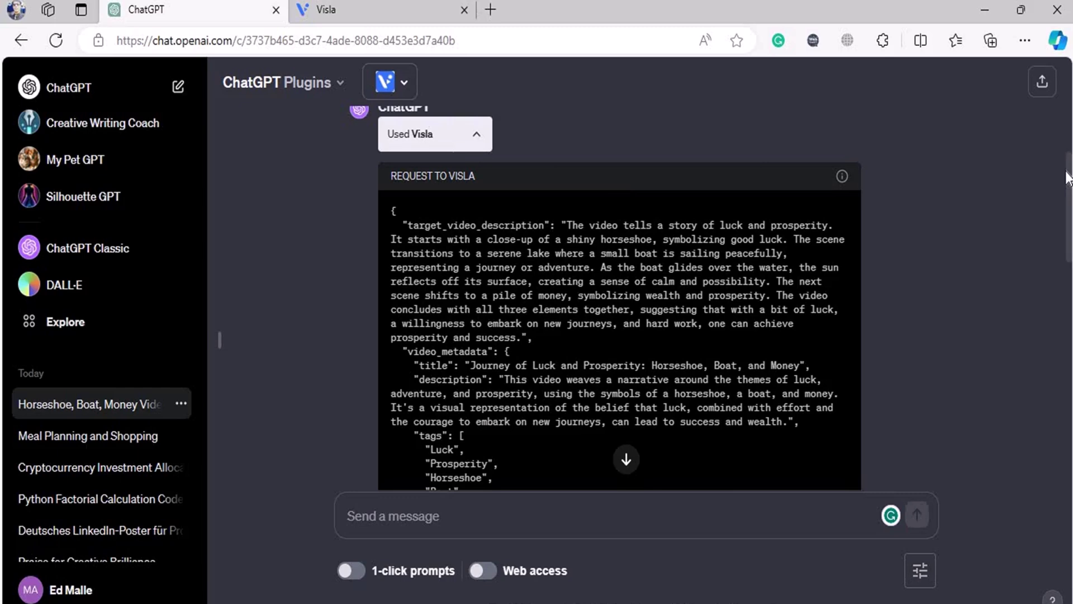
# Step: Scroll to the finished-video reply and highlight its view-and-download sentence and claim code
pyautogui.moveTo(1069, 176); pyautogui.dragTo(1066, 416)
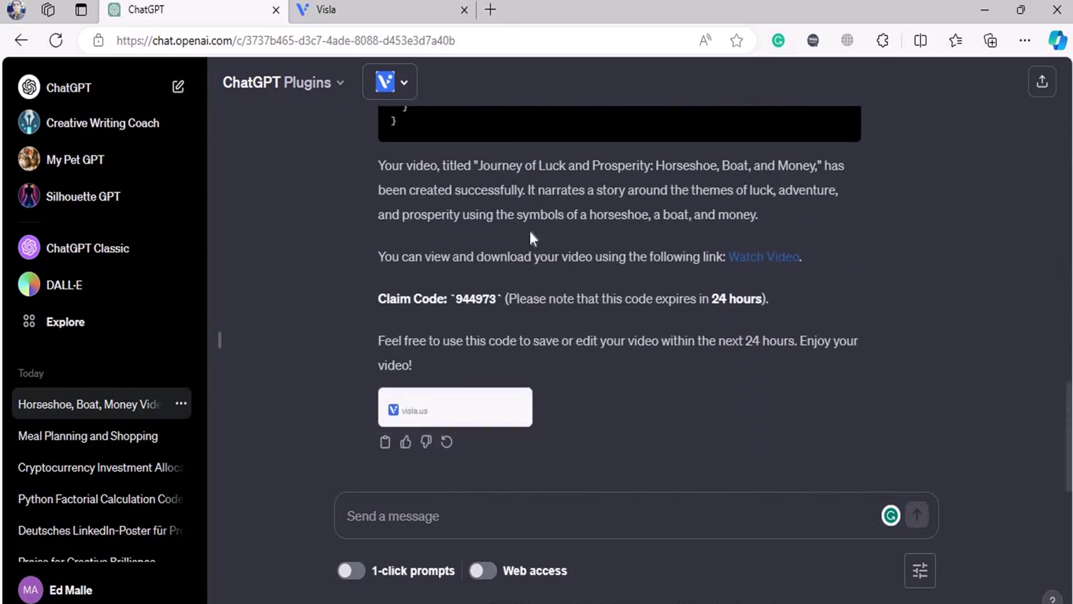
pyautogui.moveTo(378, 257); pyautogui.dragTo(683, 258)
pyautogui.click(722, 269)
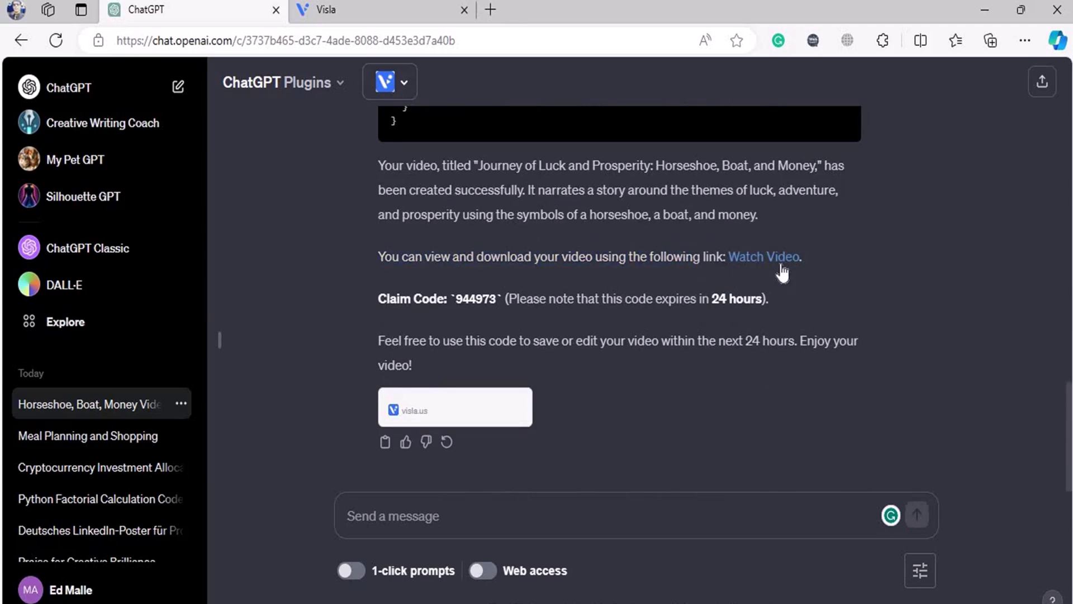
pyautogui.moveTo(455, 300); pyautogui.dragTo(500, 299)
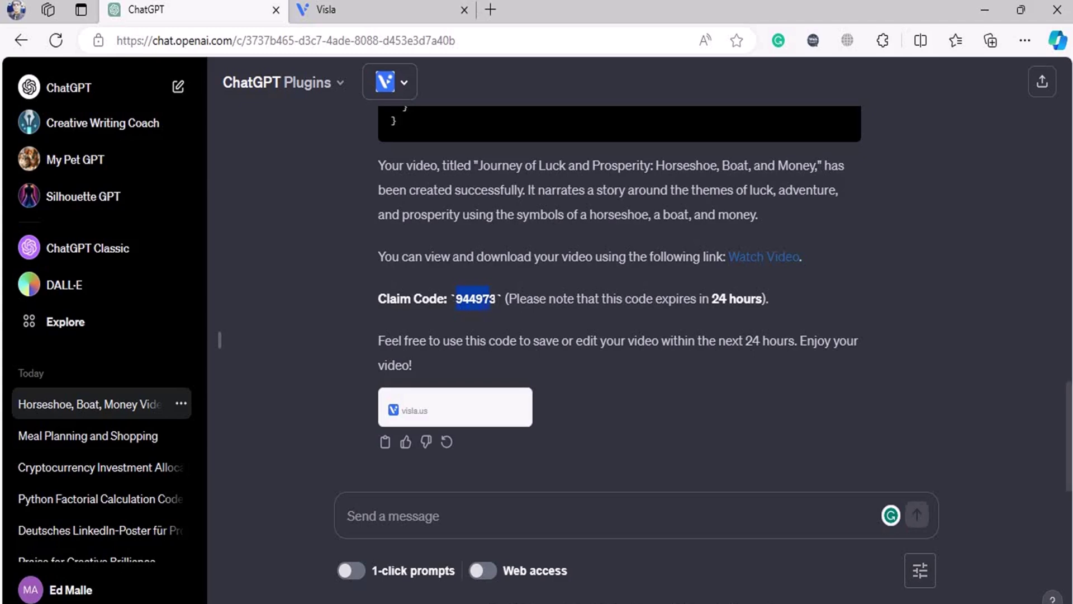
pyautogui.click(494, 298)
# Step: In the Visla tab, replay the video full screen from 0:00 through its 0:38 end
pyautogui.click(351, 9)
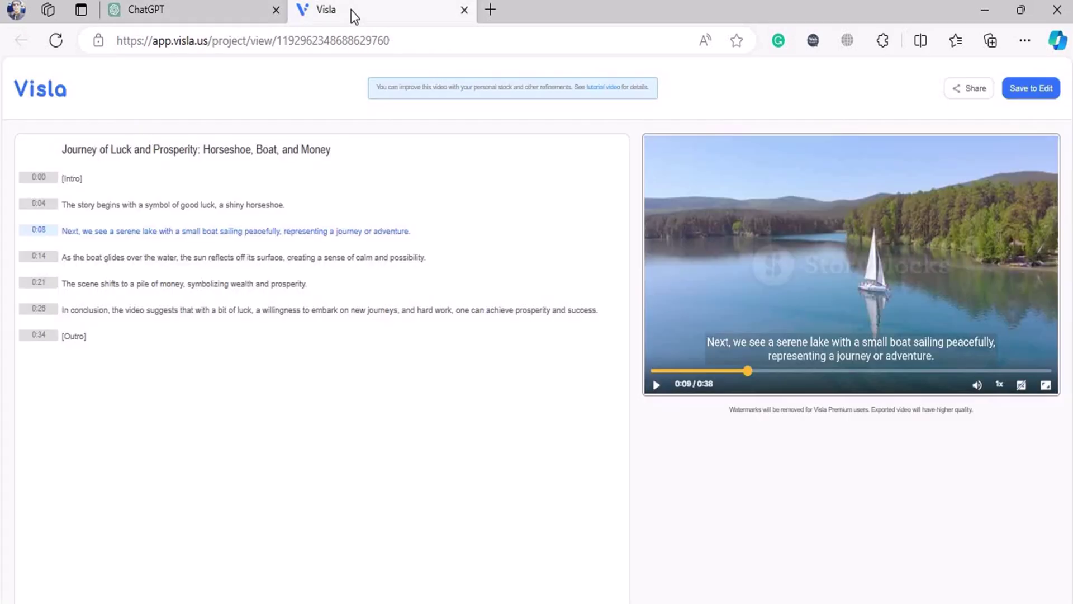
pyautogui.click(686, 371)
pyautogui.click(646, 372)
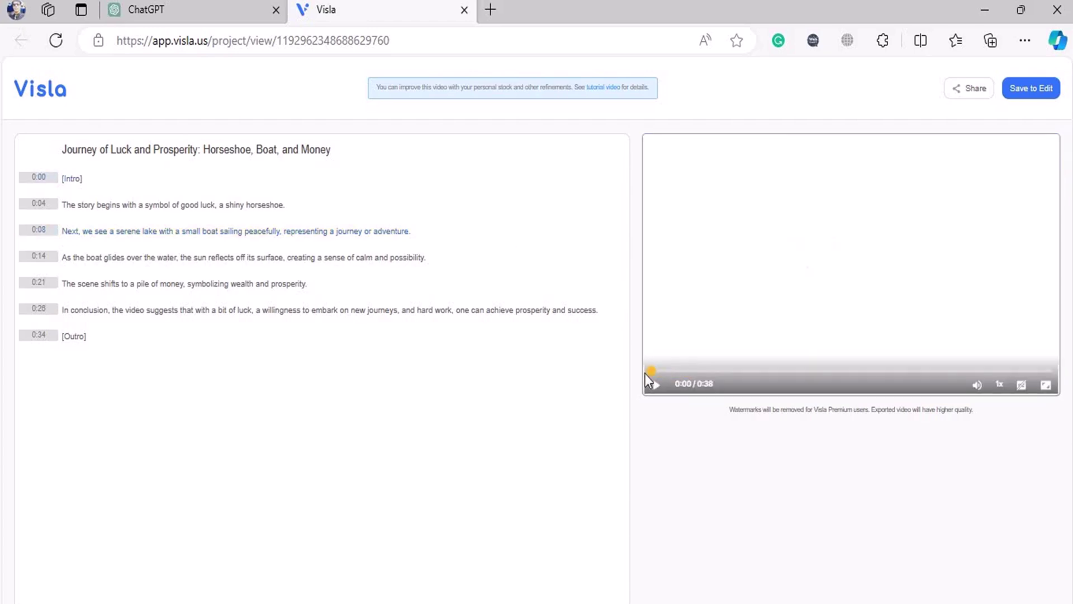
pyautogui.click(1046, 387)
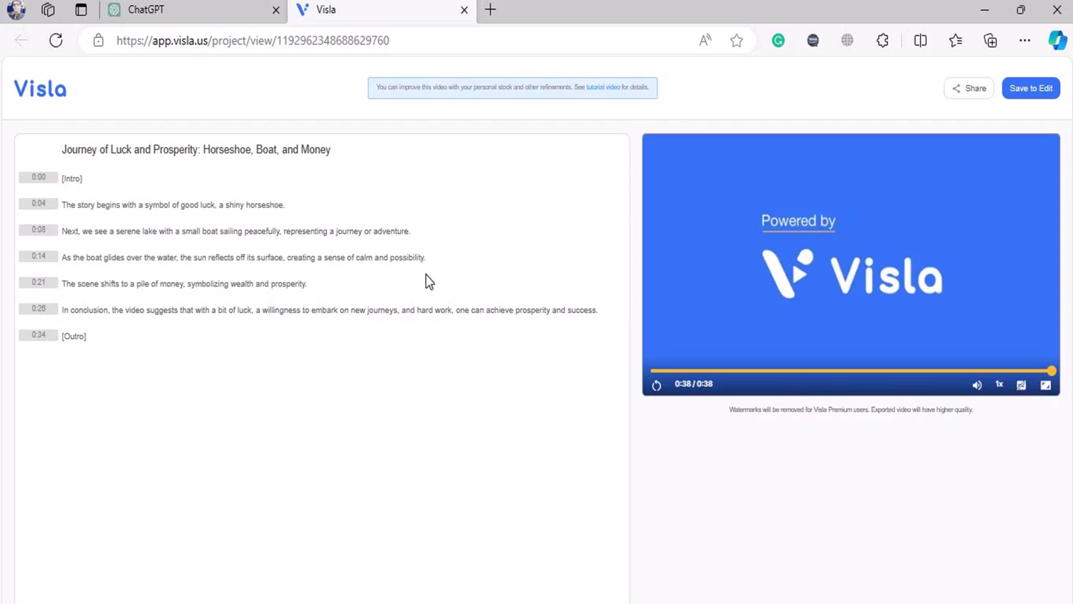
# Step: Seek the player to the 0:04 'shiny horseshoe' transcript line and skim the following lines
pyautogui.scroll(5, 17, 208)
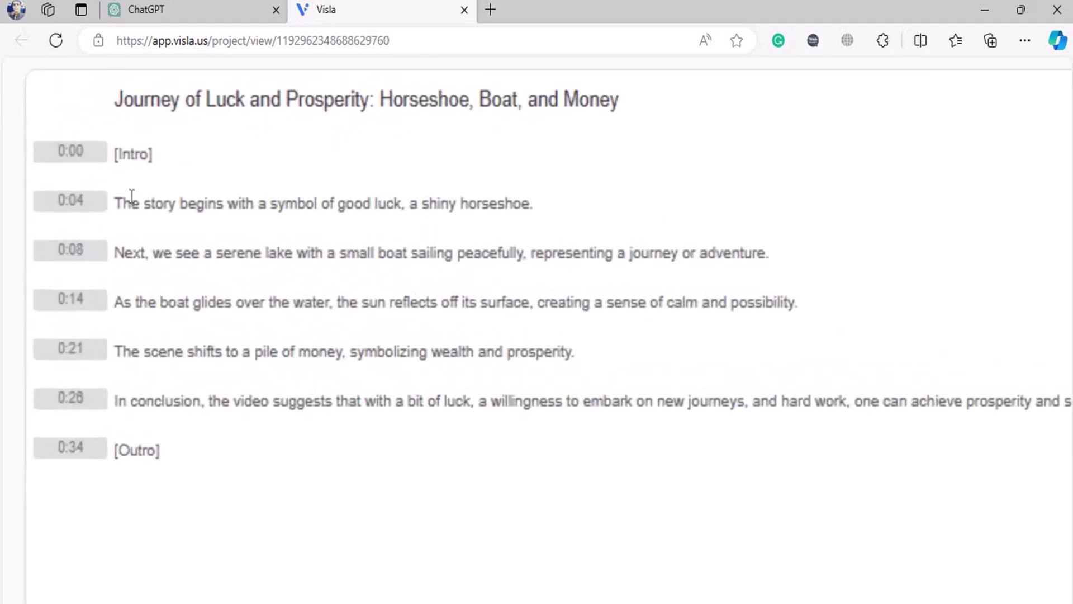
pyautogui.moveTo(118, 203); pyautogui.dragTo(472, 201)
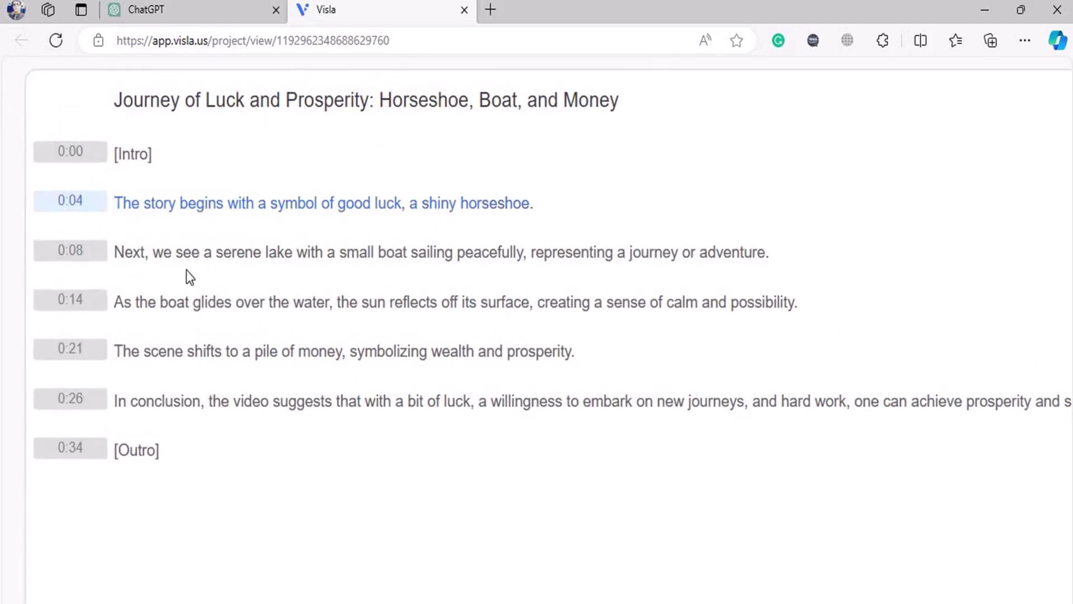
pyautogui.moveTo(143, 254); pyautogui.dragTo(363, 263)
pyautogui.scroll(-5, 357, 266)
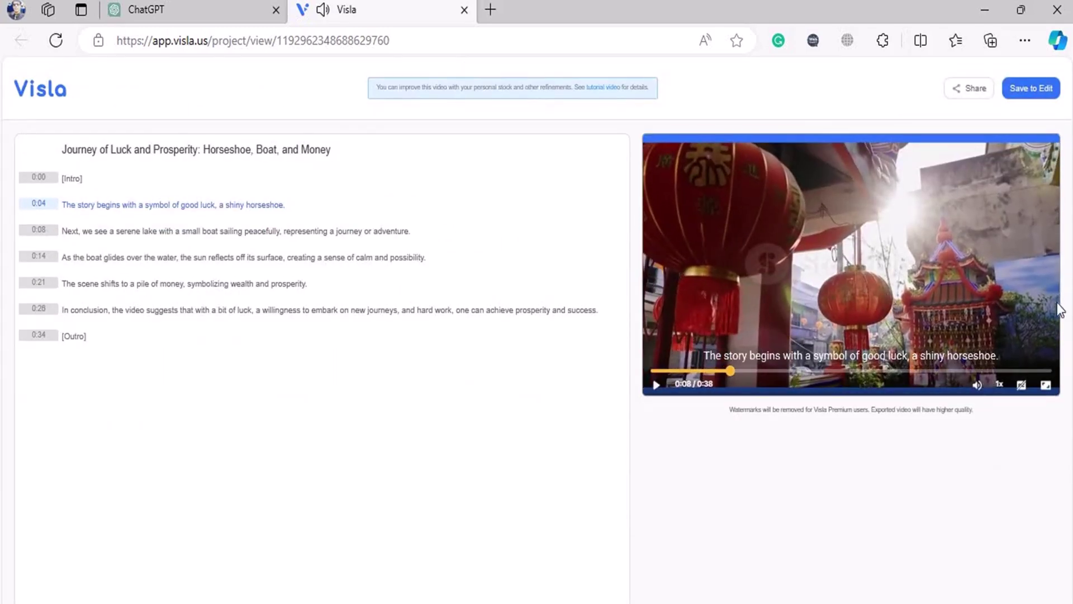
pyautogui.scroll(5, 1069, 204)
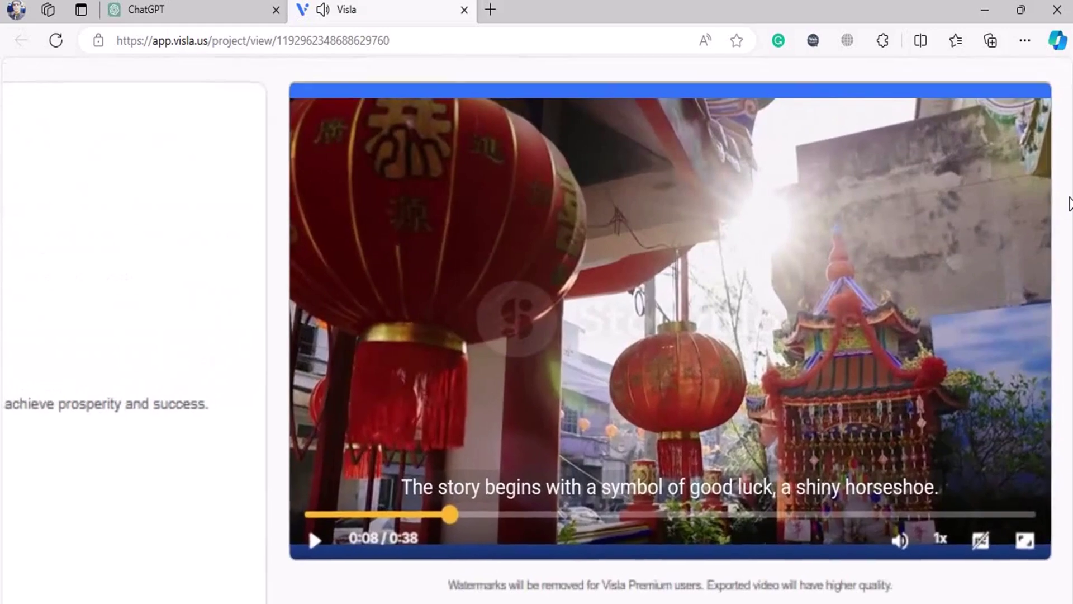
pyautogui.scroll(-5, 1064, 100)
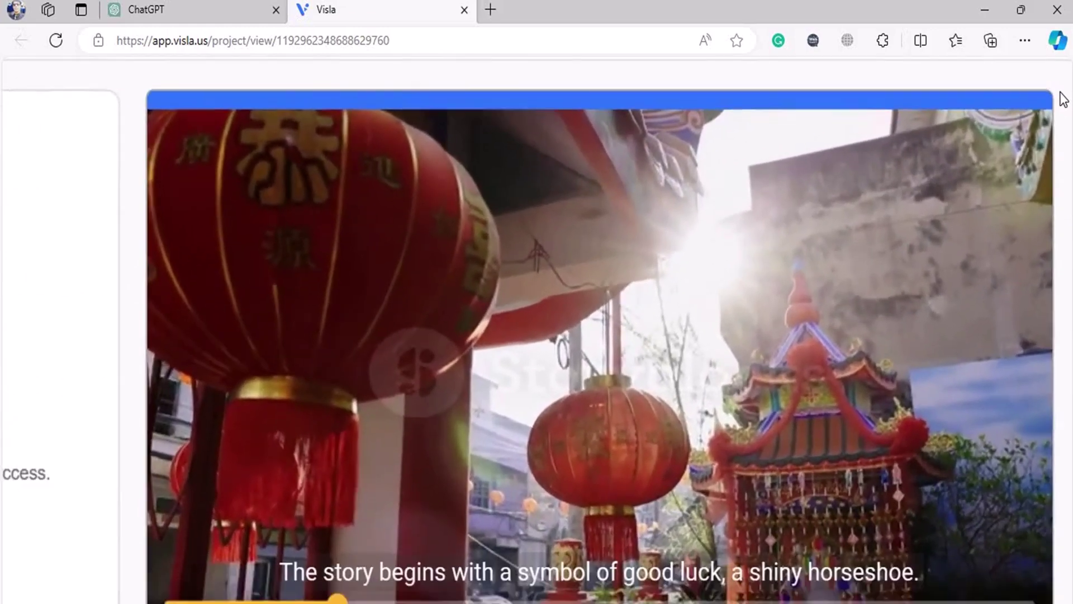
pyautogui.scroll(1, 1063, 99)
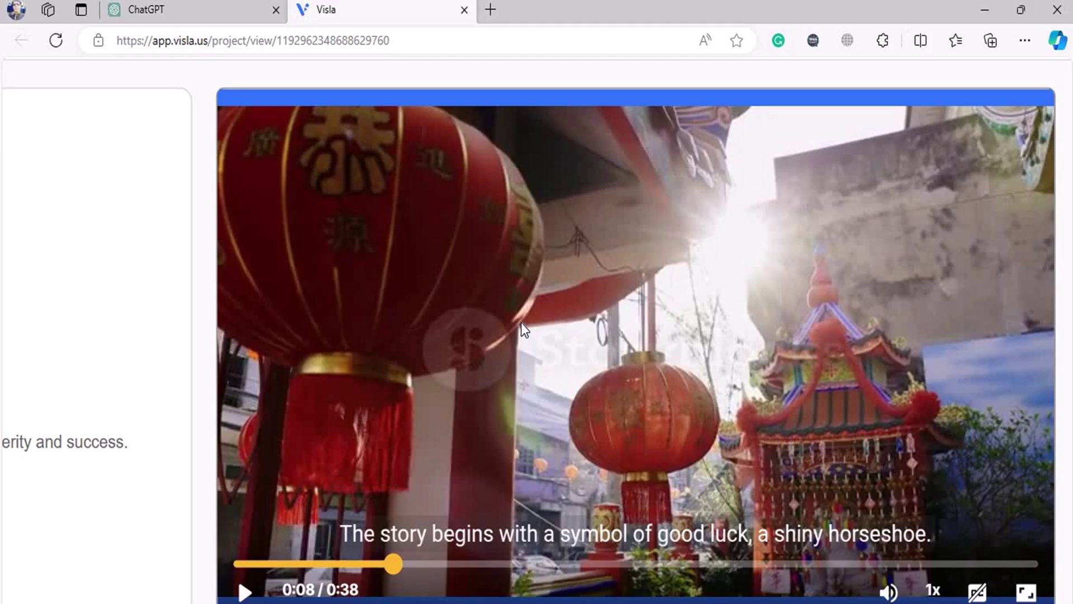
pyautogui.hotkey('ctrl', '0')
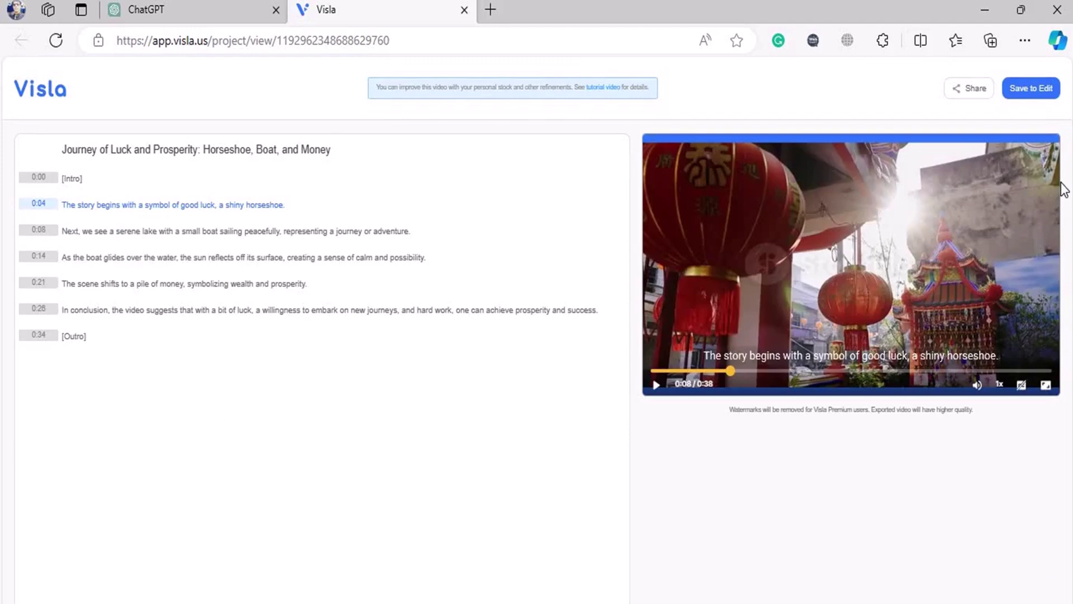
pyautogui.keyDown('ctrl'); pyautogui.scroll(5, 1067, 180); pyautogui.keyUp('ctrl')
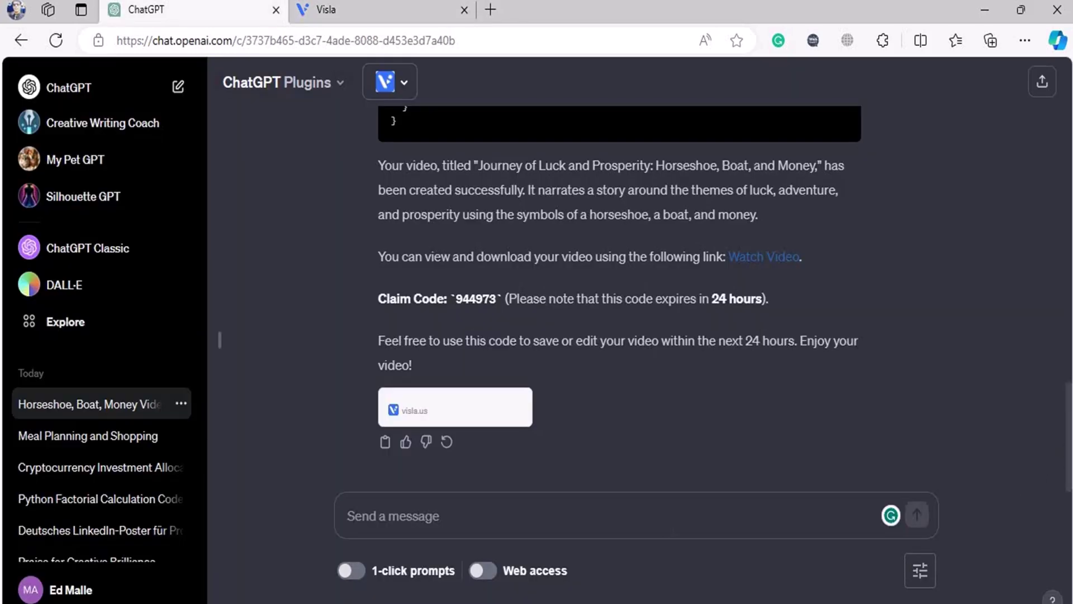
# Step: Ask ChatGPT for a 555-word SEO-friendly blog for the site and read its topic question
pyautogui.write('good video now make a555 words seo')
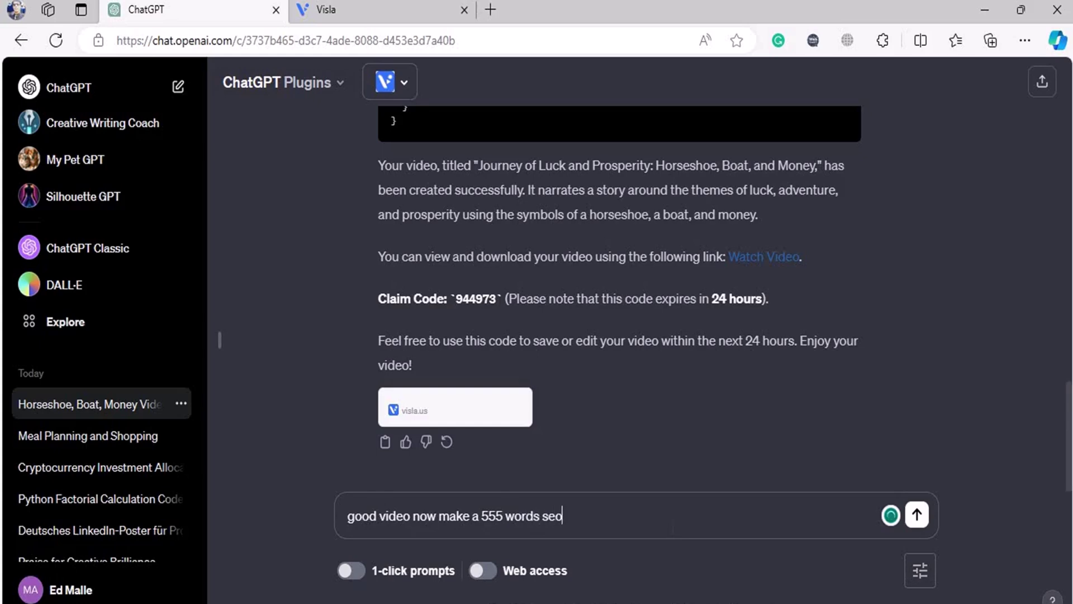
pyautogui.write(' frine')
pyautogui.write('dly blog')
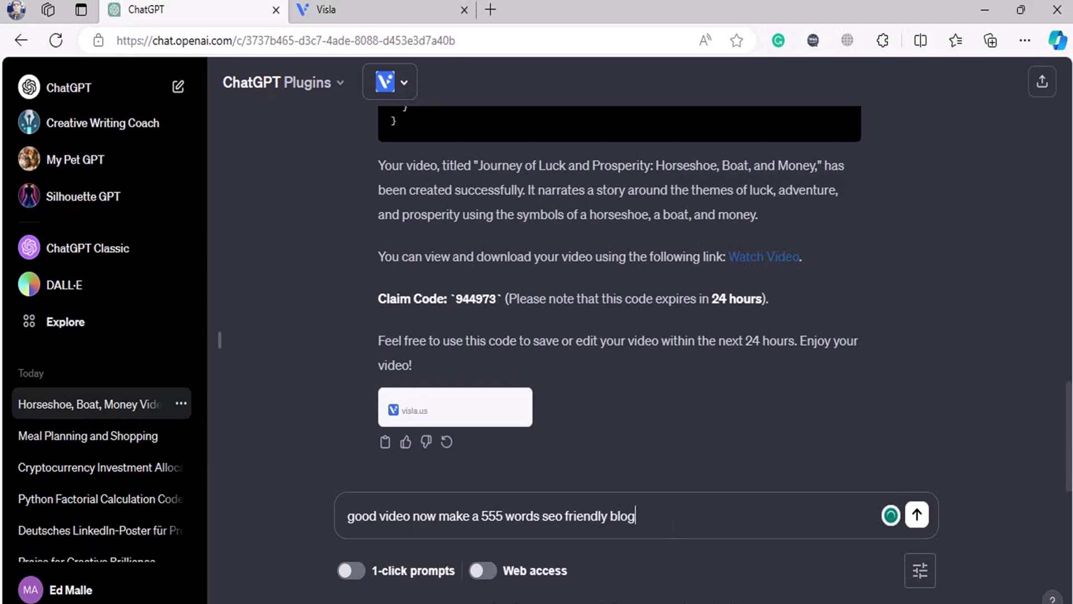
pyautogui.write(' for my site')
pyautogui.press('Return')
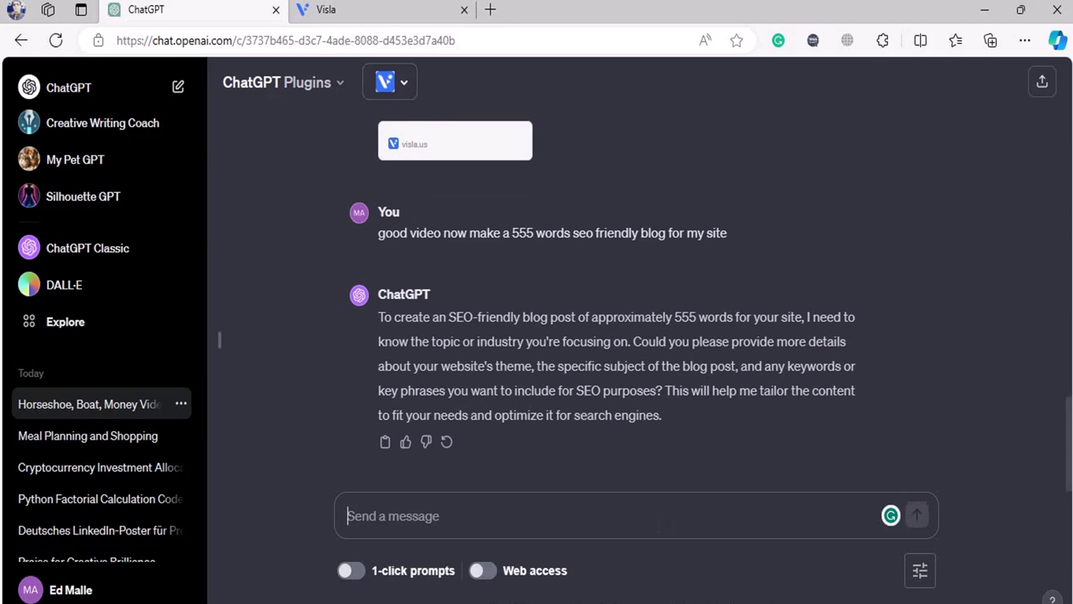
pyautogui.moveTo(456, 341); pyautogui.dragTo(515, 342)
# Step: Tell ChatGPT the blog's topic is the video it made
pyautogui.click(492, 497)
pyautogui.write('th')
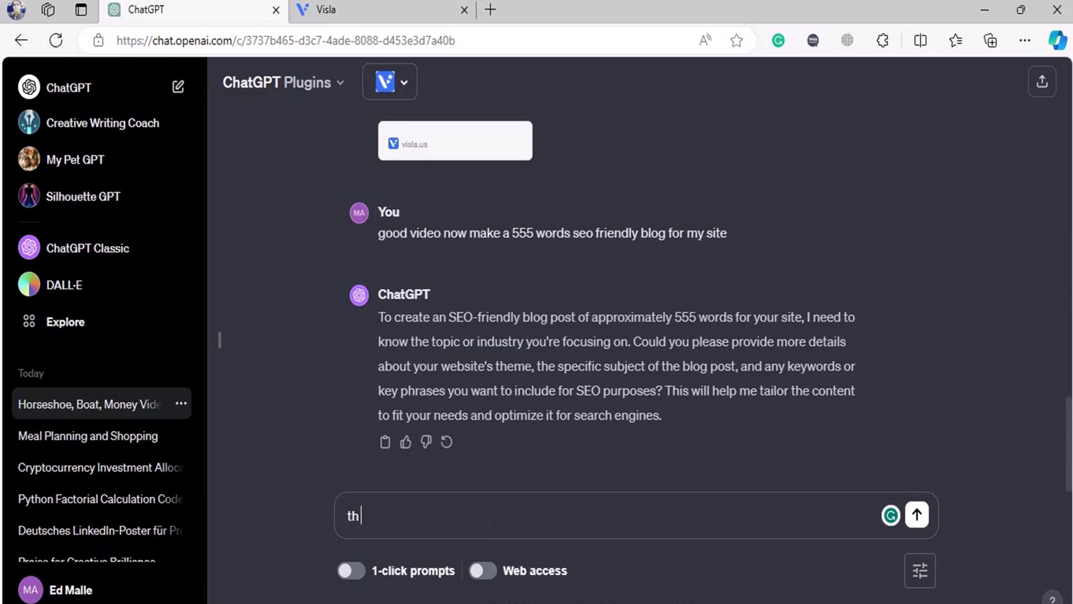
pyautogui.write('t topic is the video you made')
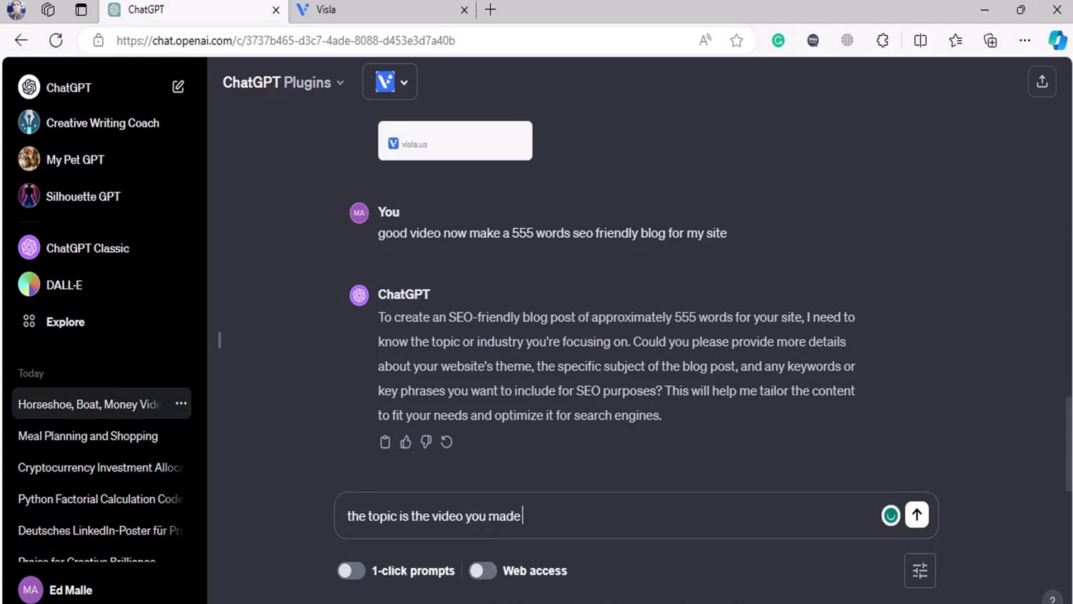
pyautogui.press('Return')
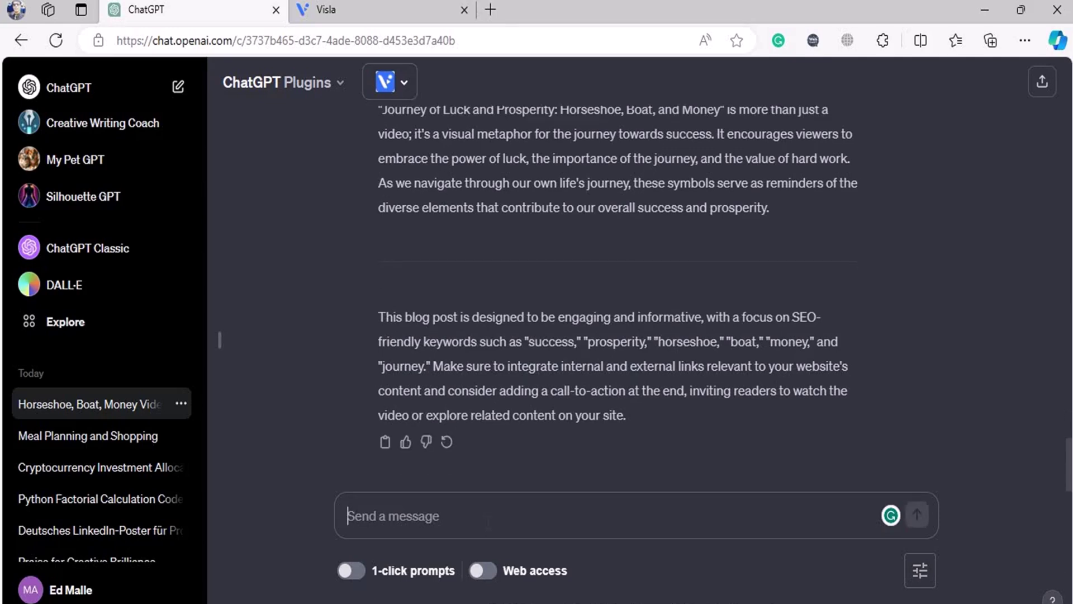
# Step: Ask ChatGPT to turn it into an SEO-friendly YouTube description
pyautogui.write('now')
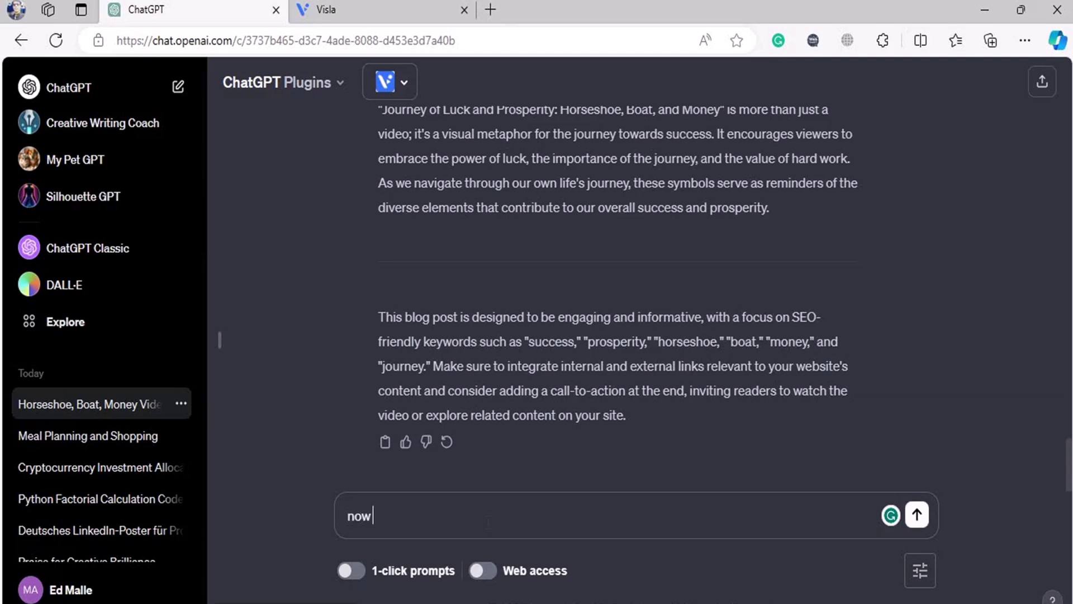
pyautogui.write(' make it a youtub')
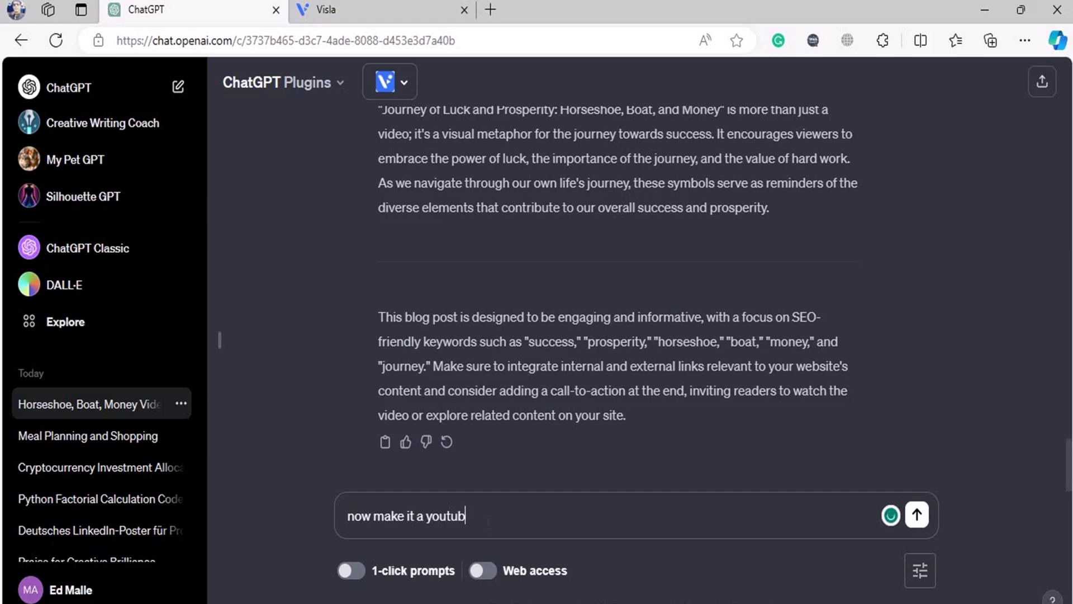
pyautogui.write('e description seo')
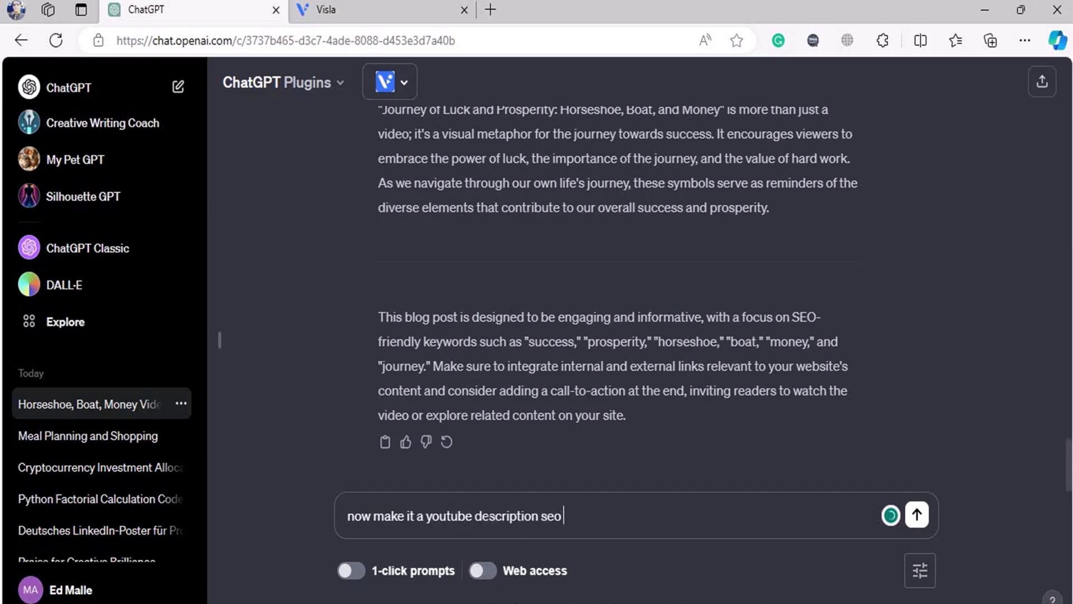
pyautogui.write(' frineldy')
pyautogui.press('Return')
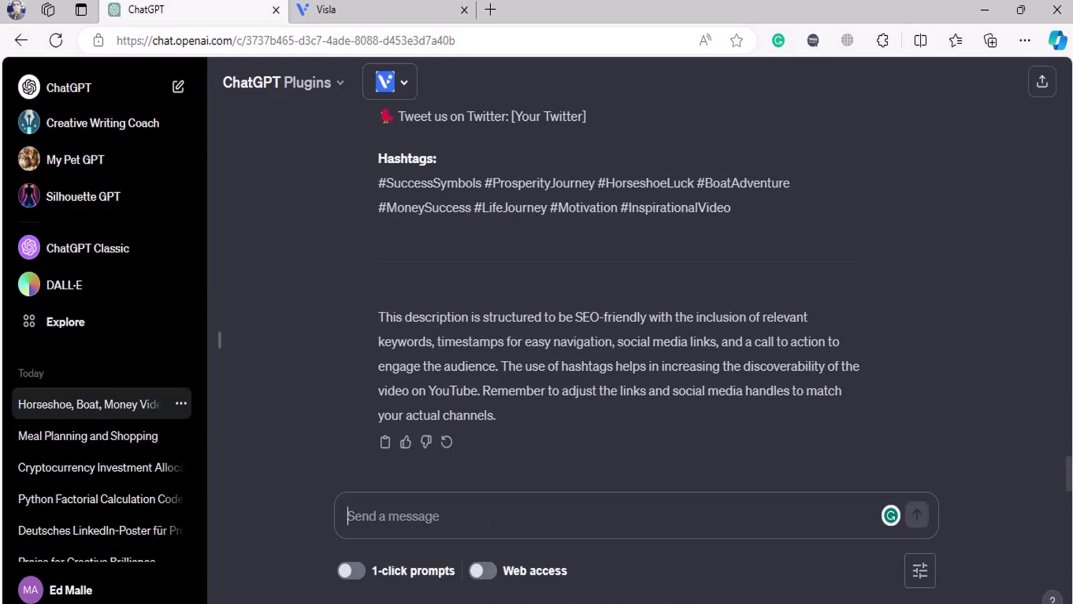
# Step: Send 'now create 5 reels of 10 seconds with this' to ChatGPT
pyautogui.write('now cr')
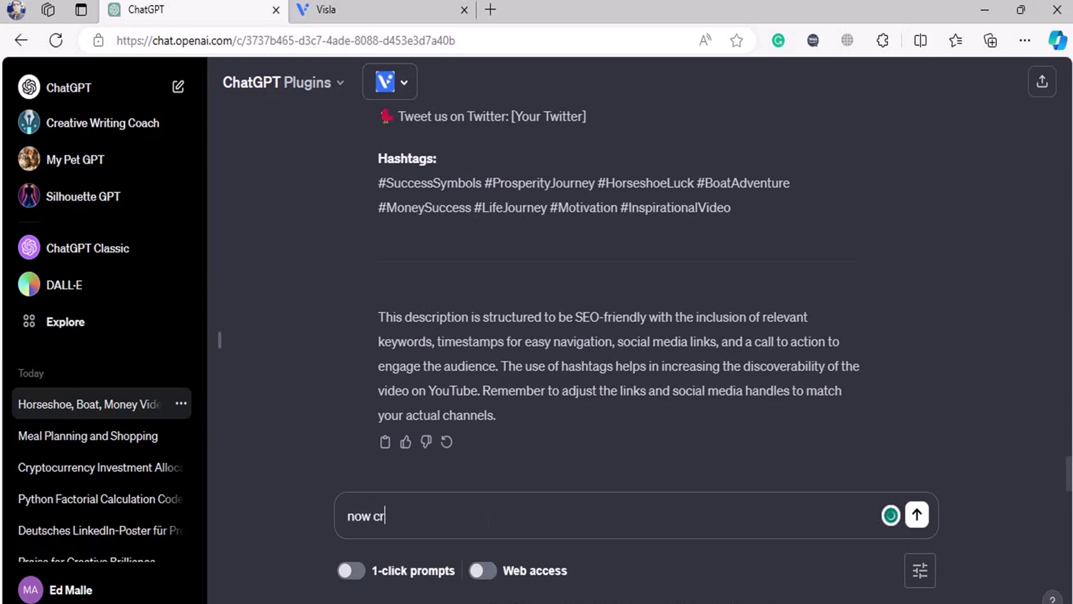
pyautogui.write('eate 5 reels of 10 seconds ')
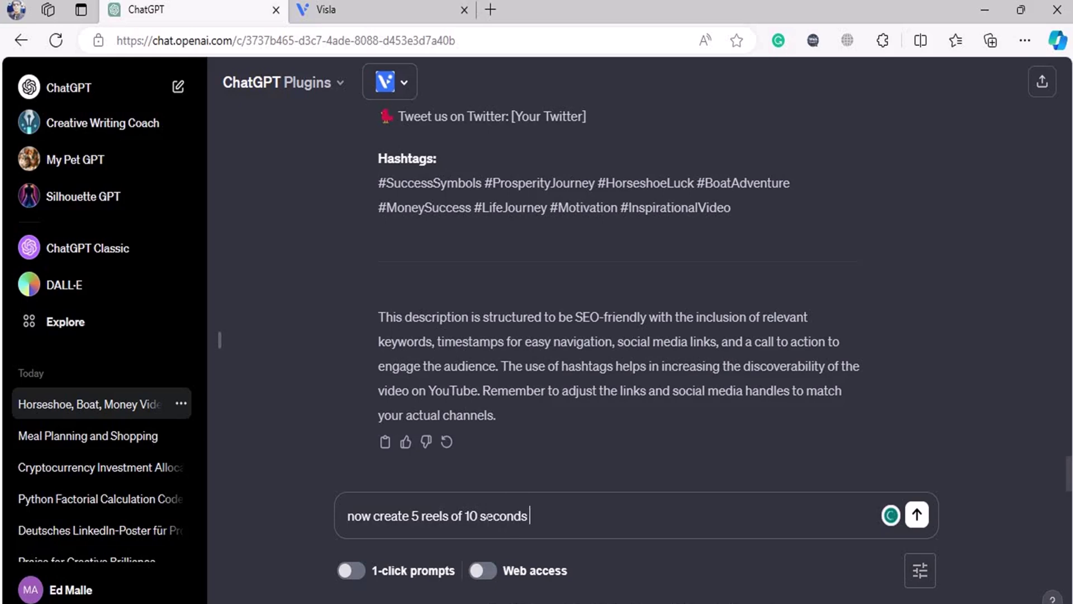
pyautogui.write('with this')
pyautogui.press('Return')
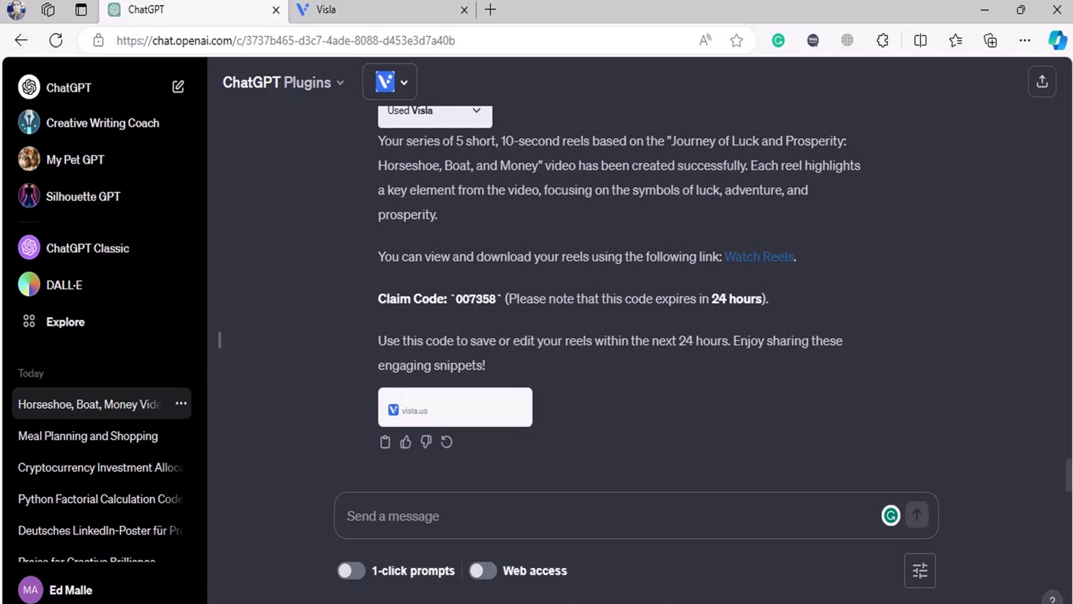
# Step: Open the Watch Reels link from the Visla plugin reply in a new tab
pyautogui.click(766, 256)
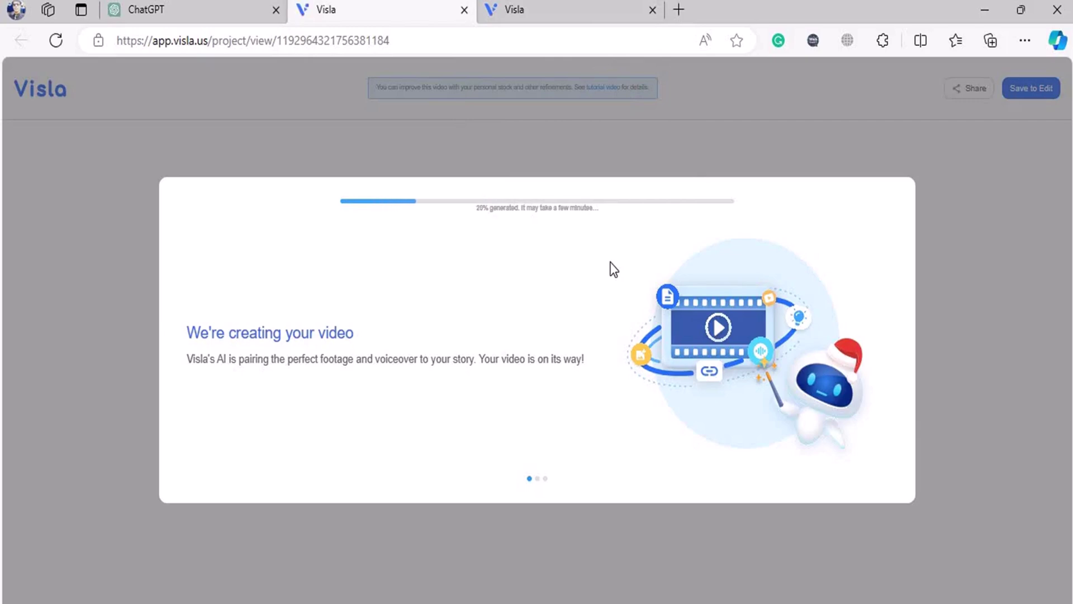
# Step: Open a new browser tab and type 'fiveer' into its address bar
pyautogui.hotkey('alt', 'Tab')
pyautogui.hotkey('alt', 'Tab')
pyautogui.click(678, 10)
pyautogui.write('fiv')
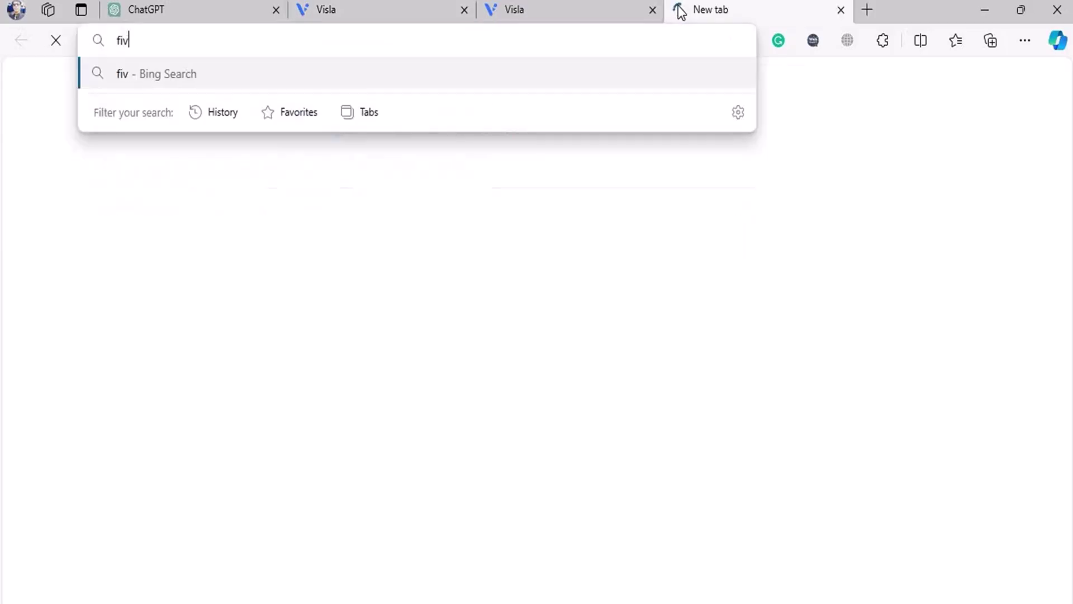
pyautogui.write("eer'")
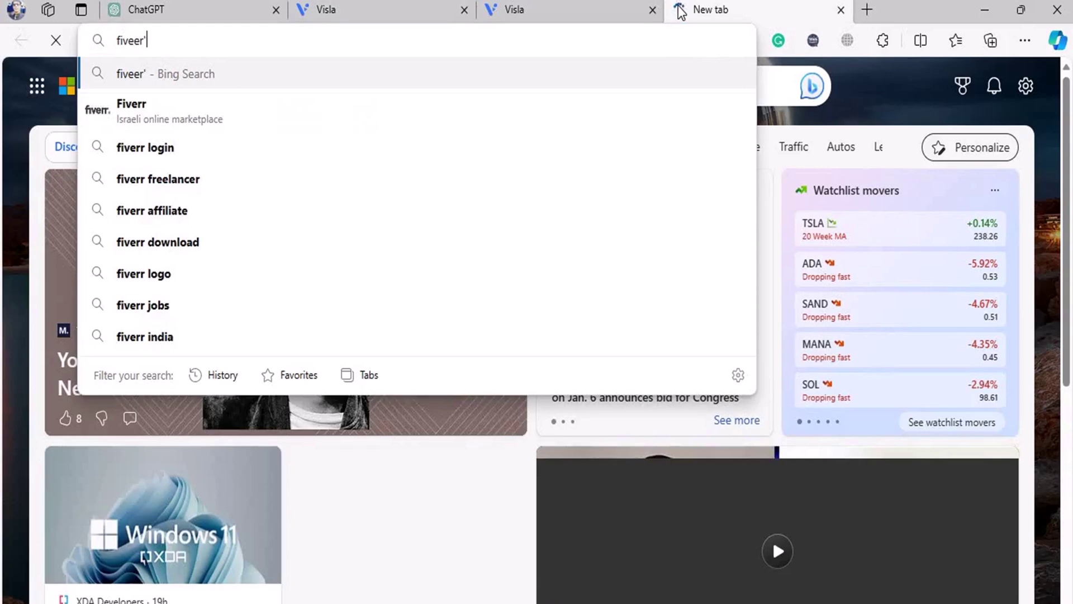
# Step: Search Bing for "fiveer'" and open the official fiverr.com website result
pyautogui.press('Return')
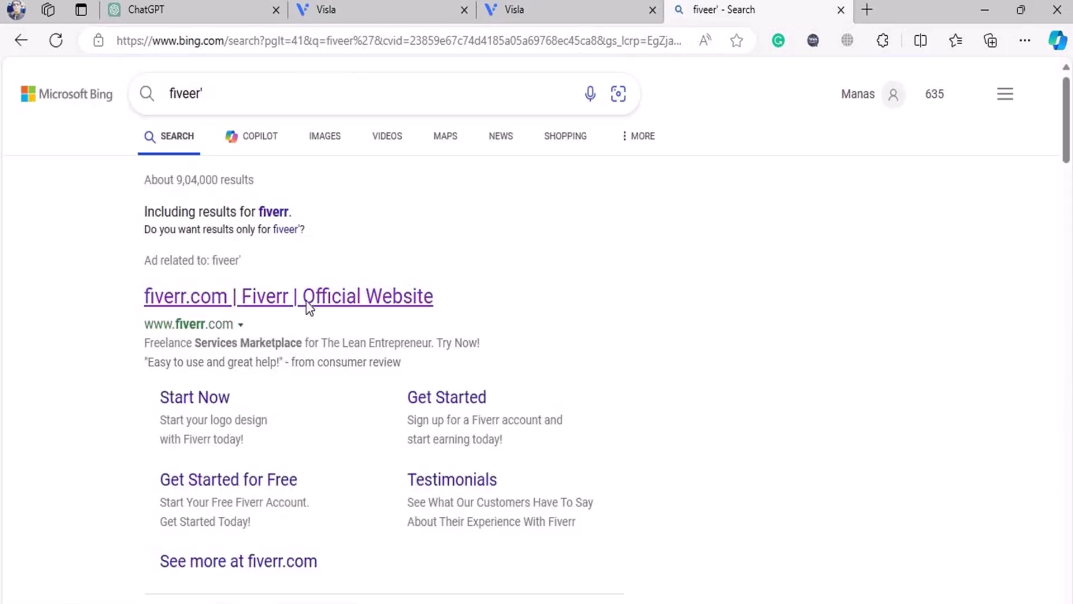
pyautogui.click(306, 302)
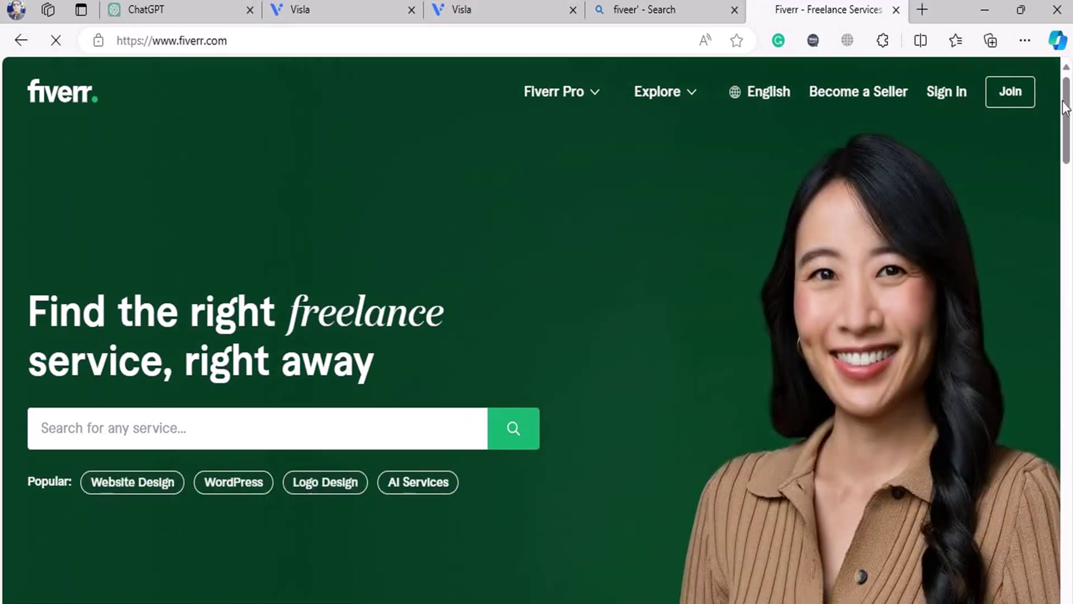
# Step: Browse the popular services carousel to Book Covers, then open the Video & Animation category
pyautogui.scroll(-10, 1055, 150)
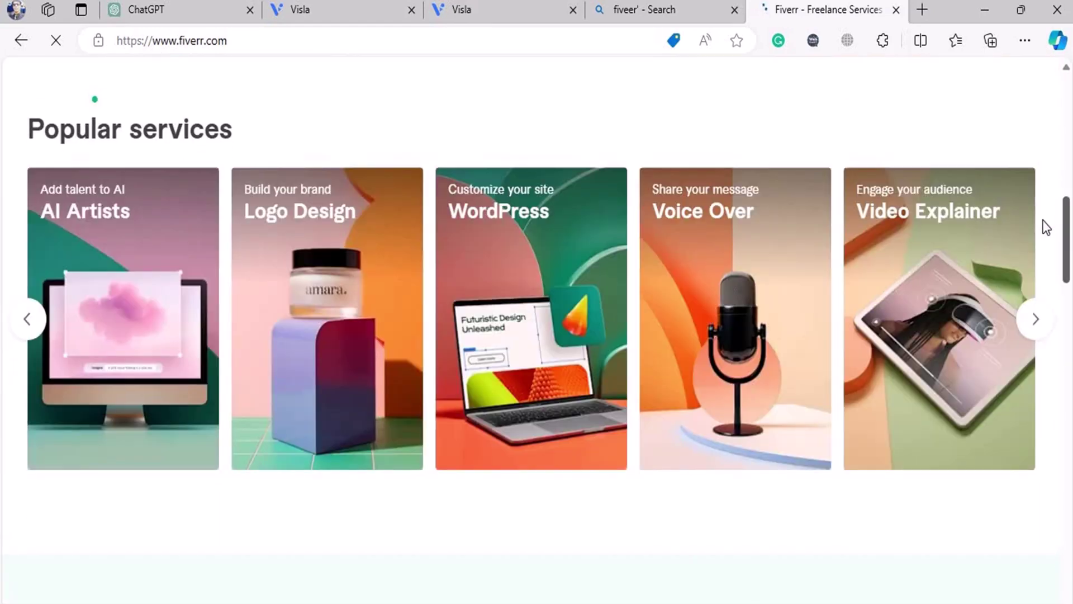
pyautogui.click(1034, 318)
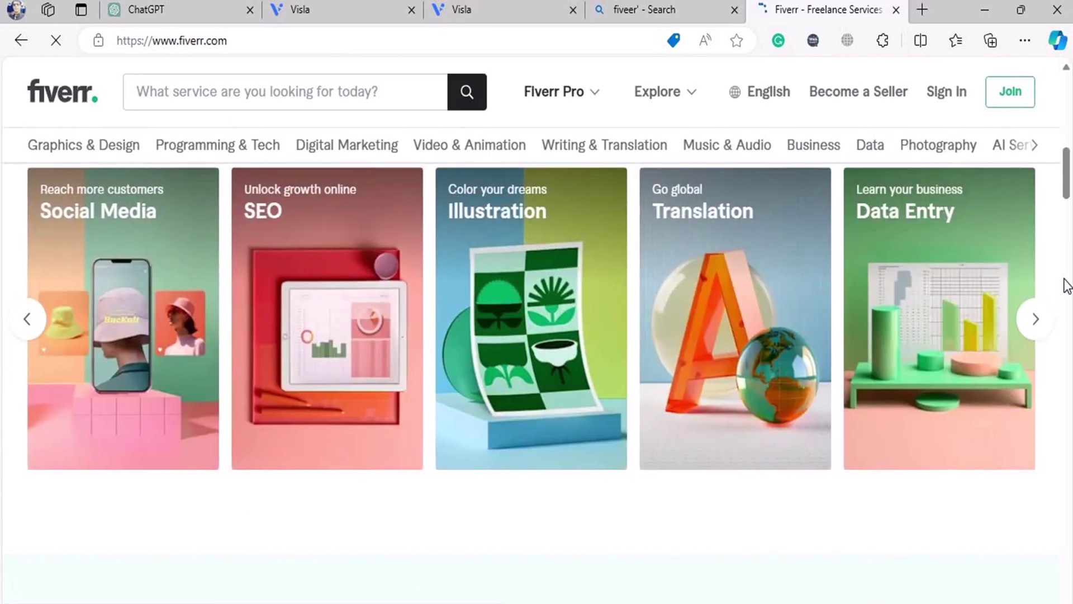
pyautogui.click(1043, 319)
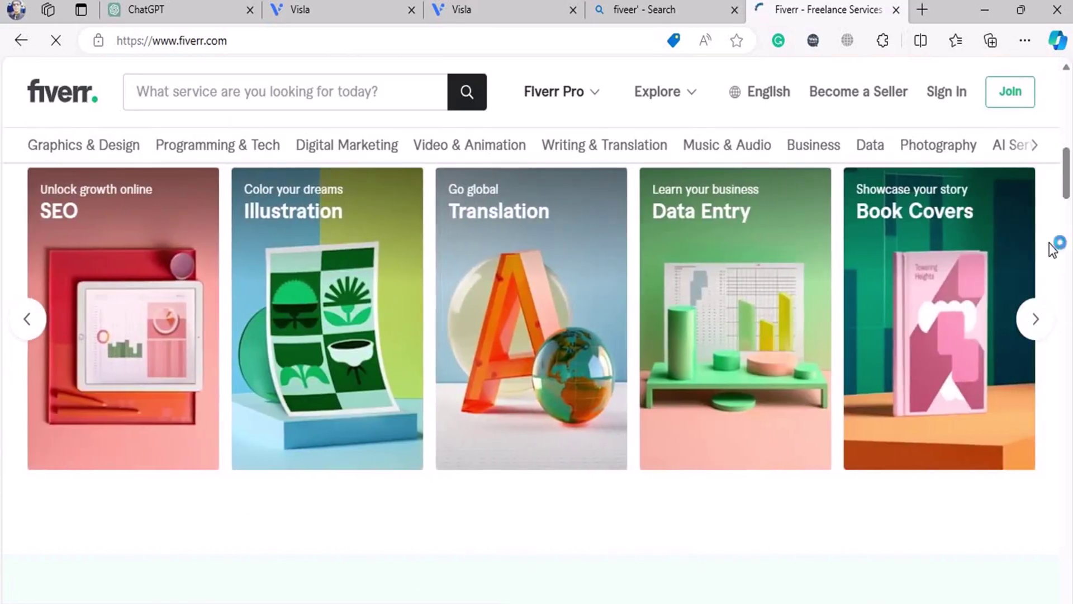
pyautogui.click(1067, 235)
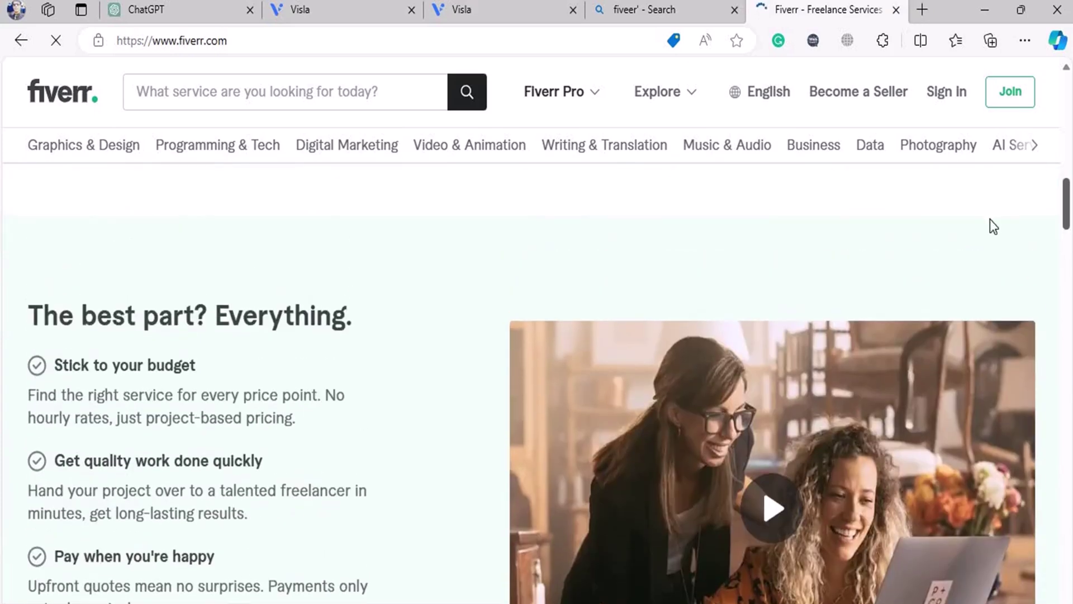
pyautogui.moveTo(472, 145)
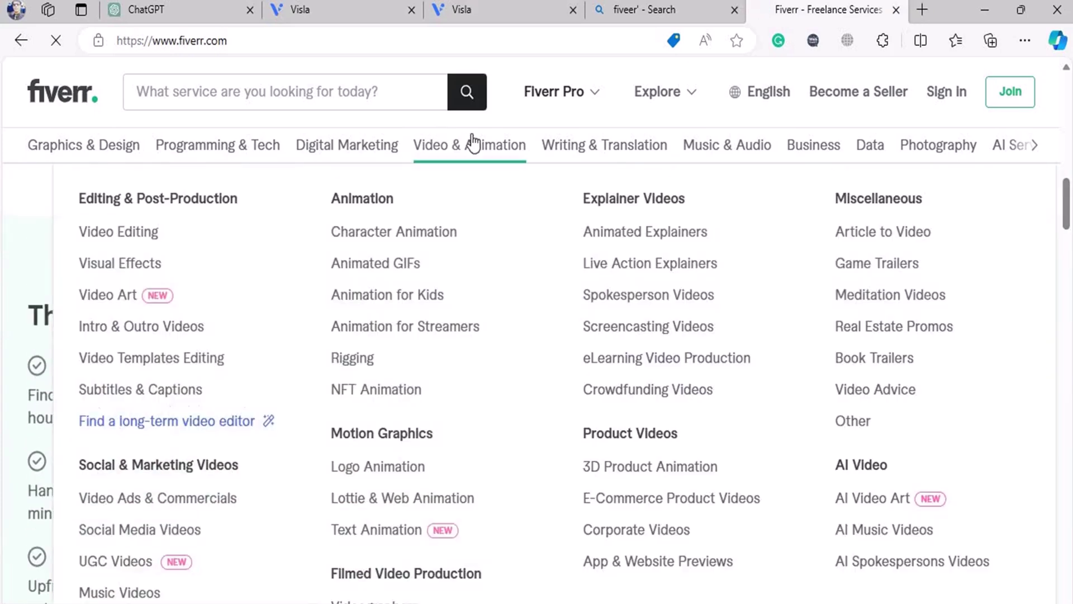
pyautogui.click(125, 230)
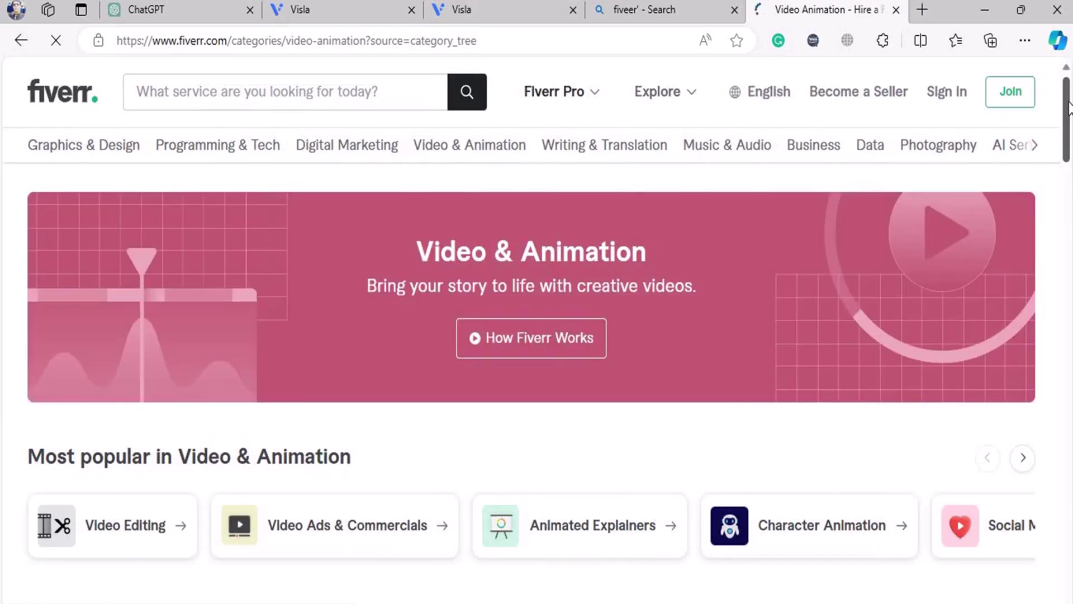
# Step: Look through the Video Editing gig listings, then close that Fiverr tab
pyautogui.moveTo(1068, 106); pyautogui.dragTo(1069, 174)
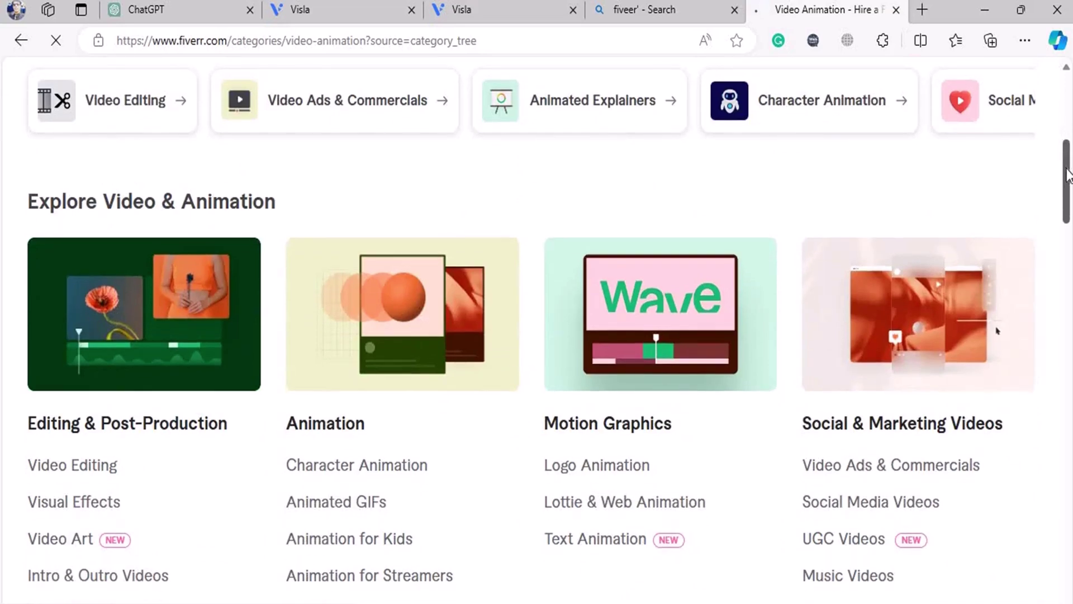
pyautogui.click(90, 476)
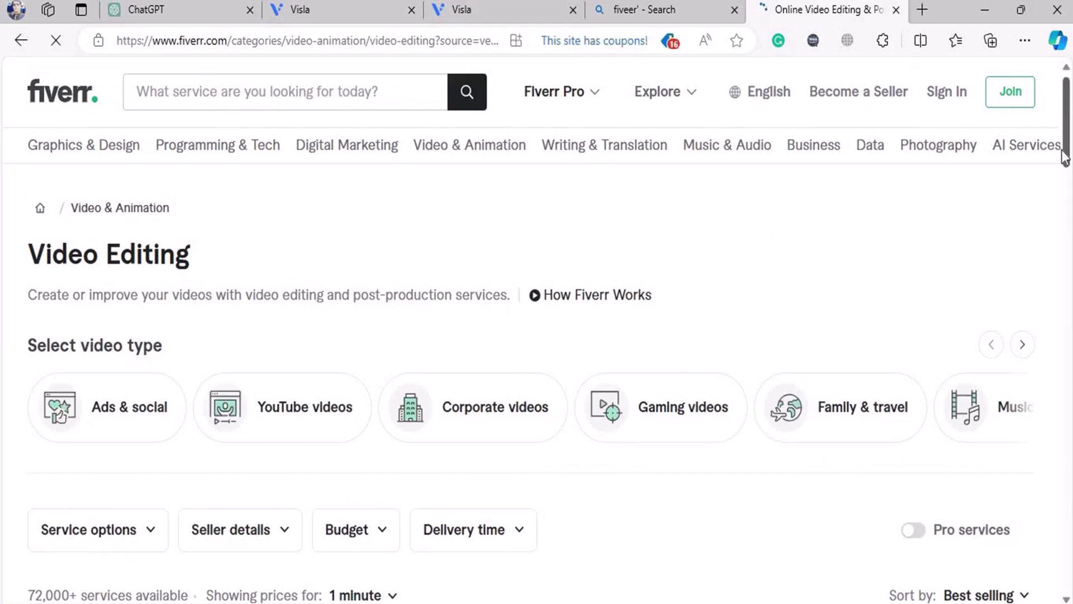
pyautogui.scroll(-8, 1057, 190)
pyautogui.scroll(1, 1057, 190)
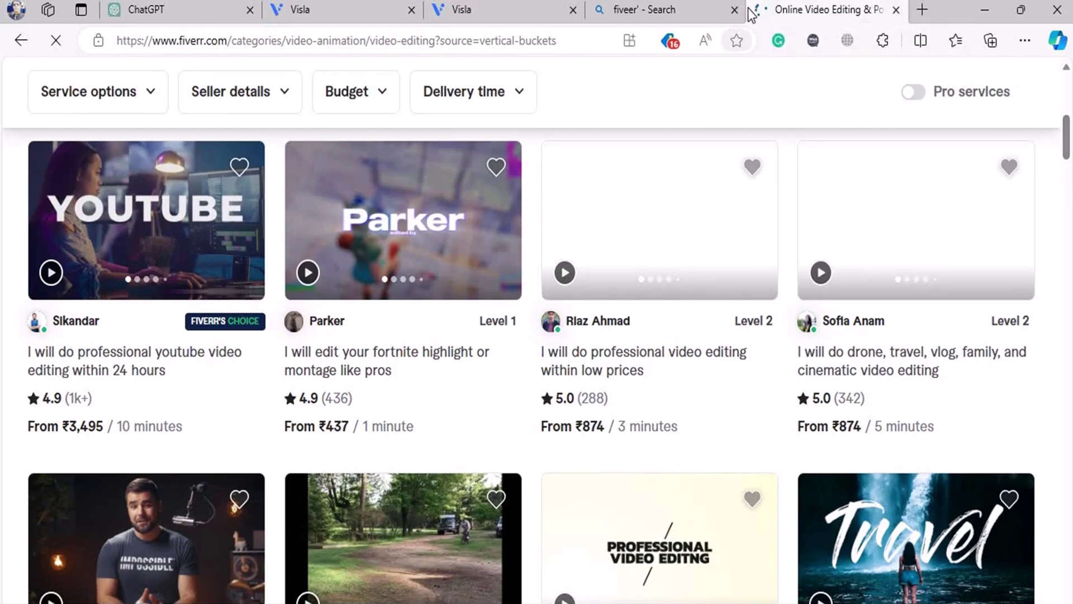
pyautogui.middleClick(743, 14)
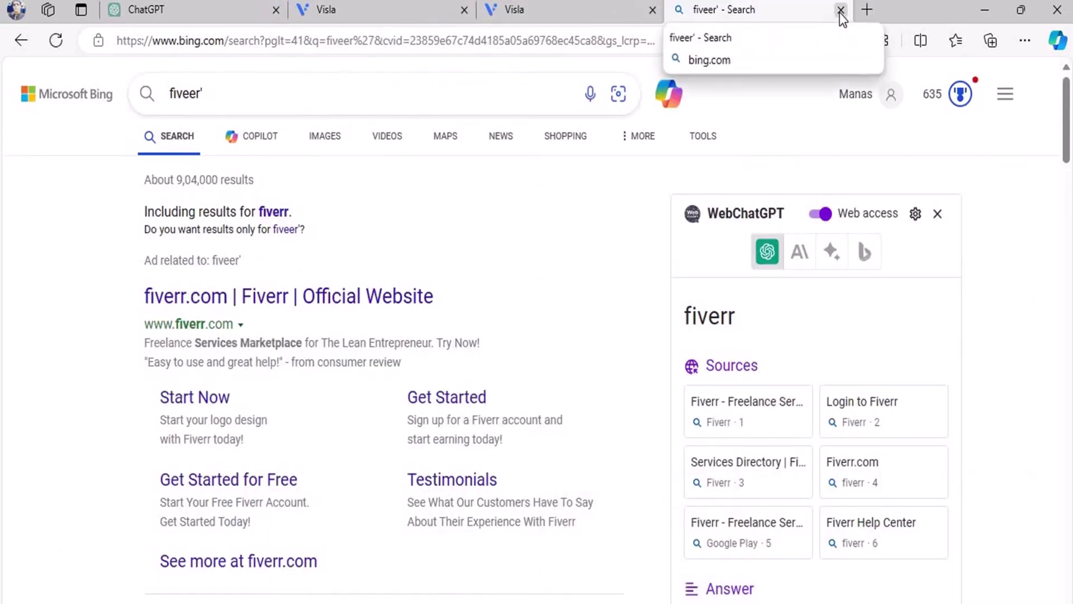
# Step: Close the "fiveer'" search tab, compare the Reels and story video projects, and view playback speed choices
pyautogui.click(840, 11)
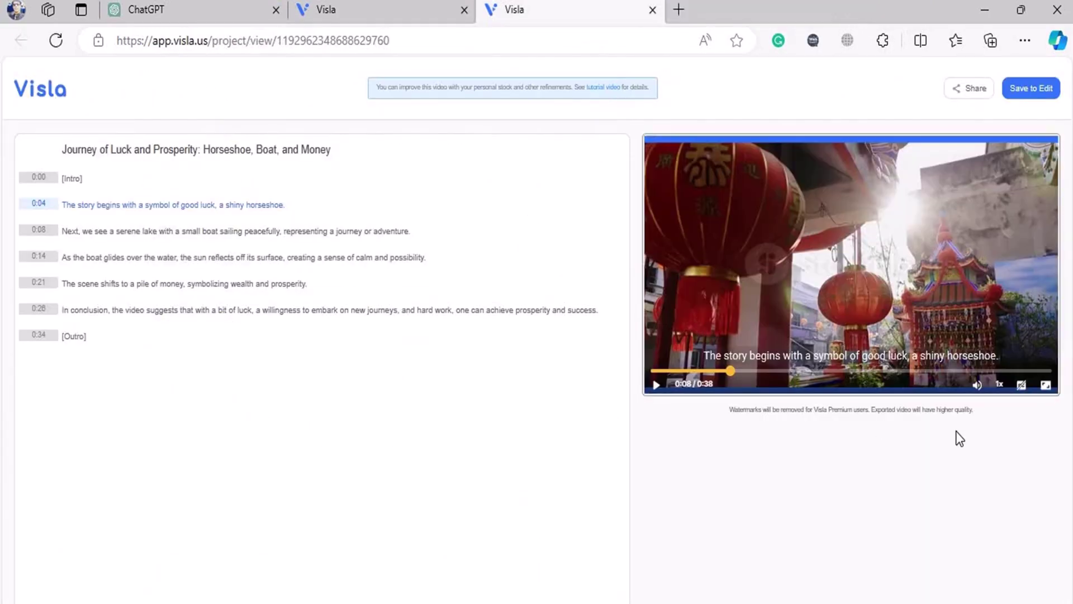
pyautogui.click(344, 2)
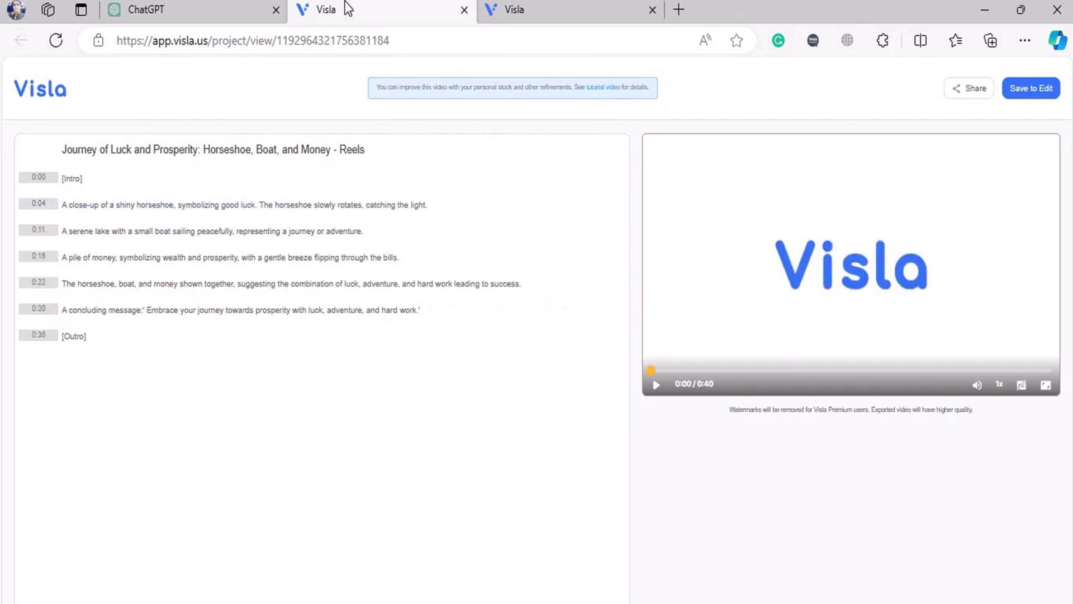
pyautogui.click(545, 7)
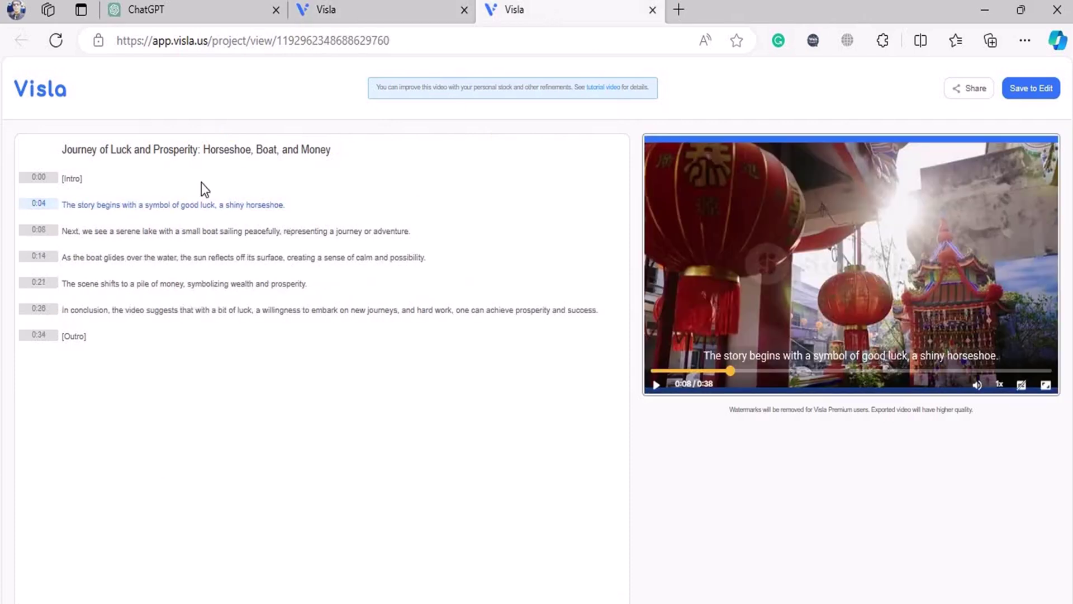
pyautogui.click(998, 385)
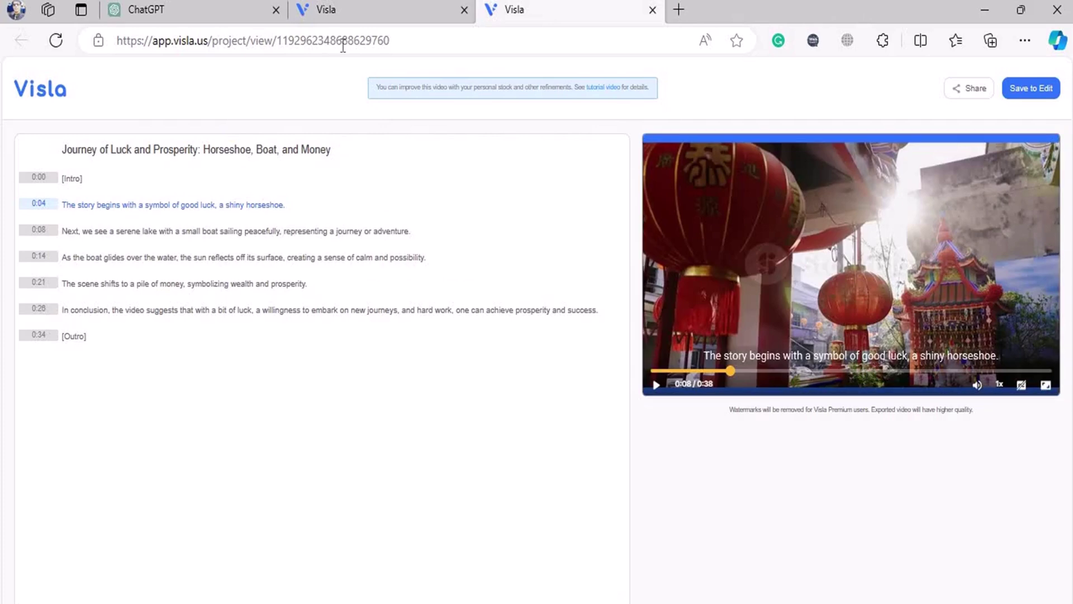
# Step: Switch to the Reels project and back to the story video, then return to ChatGPT
pyautogui.click(211, 17)
pyautogui.click(334, 10)
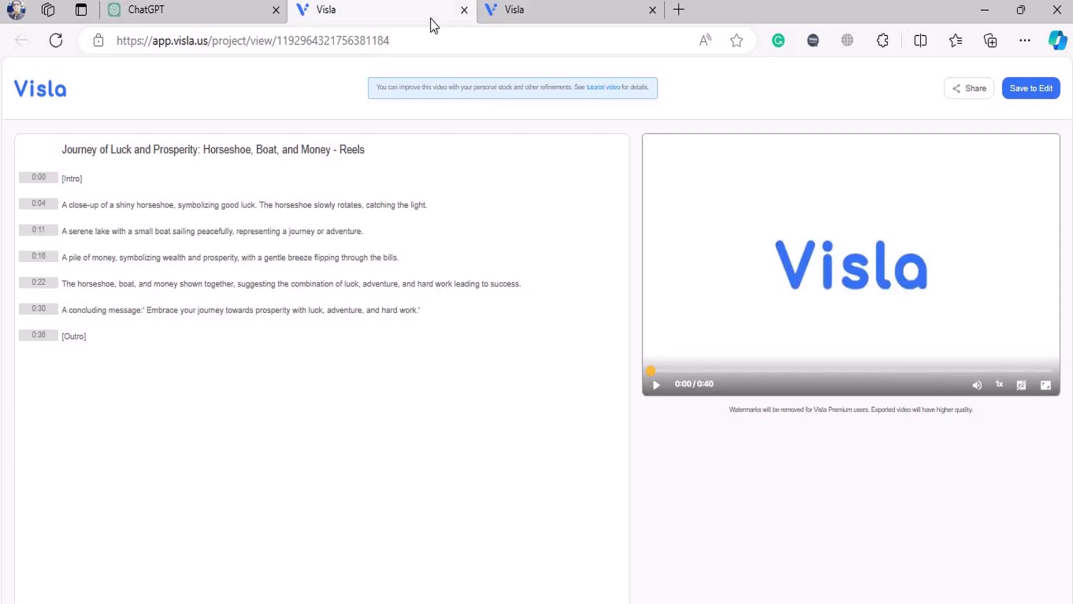
pyautogui.click(534, 7)
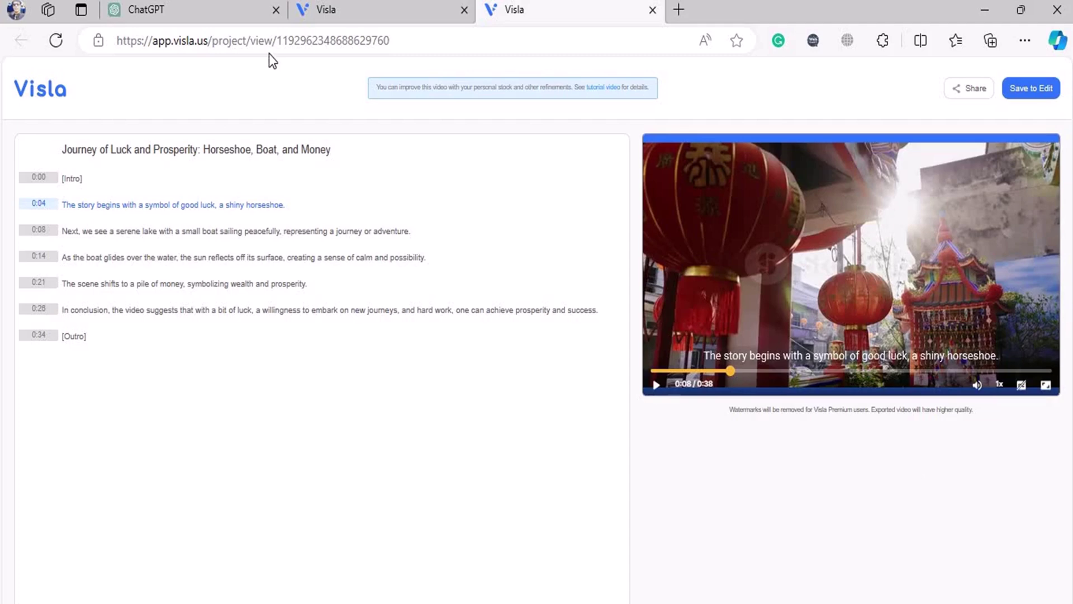
pyautogui.click(224, 10)
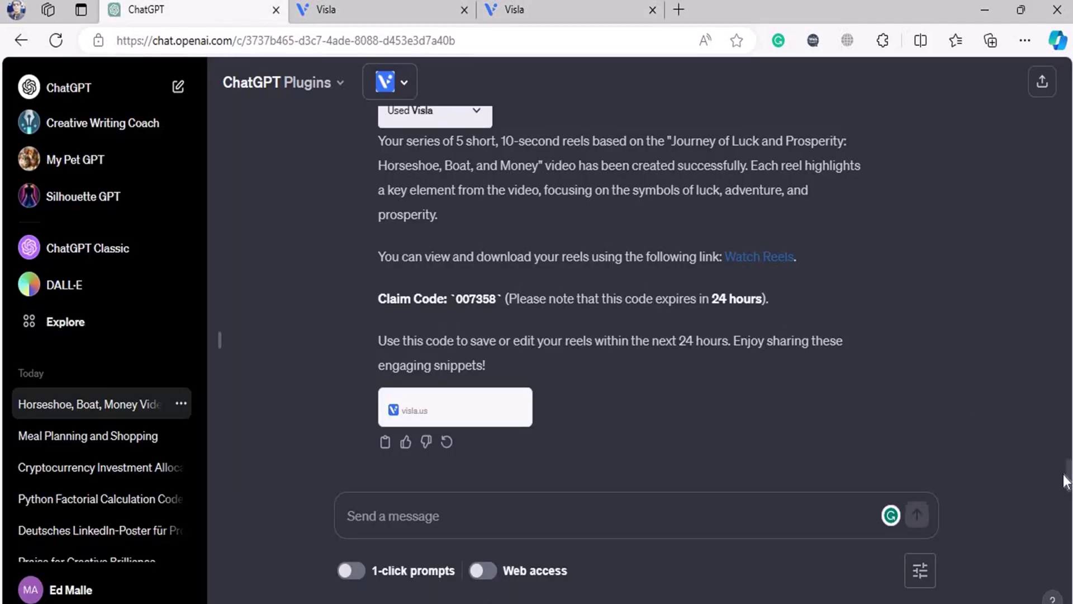
pyautogui.scroll(5, 615, 296)
pyautogui.scroll(3, 615, 297)
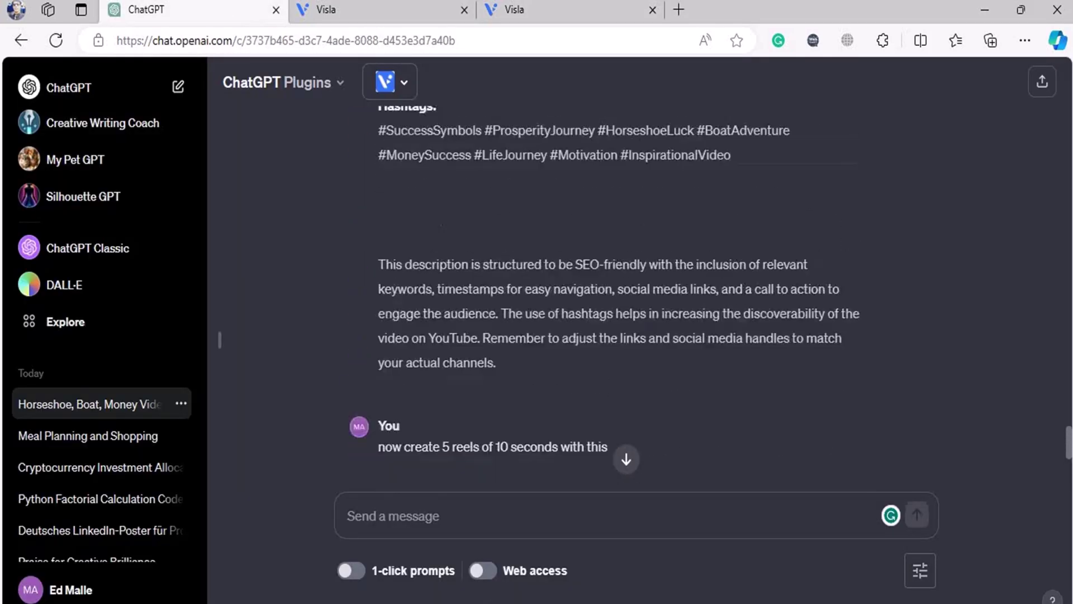
pyautogui.scroll(6, 626, 458)
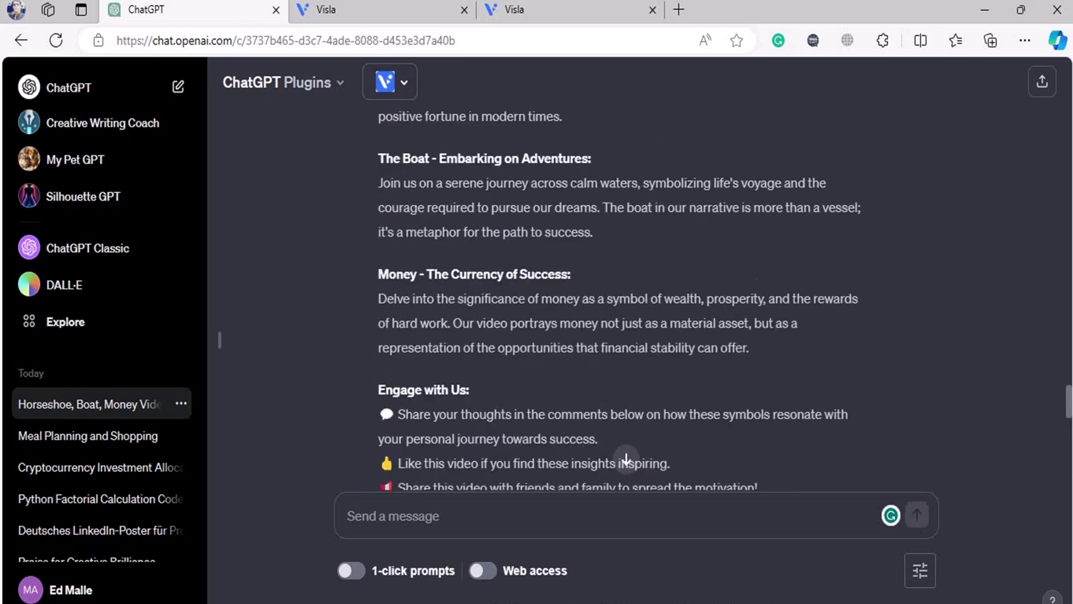
pyautogui.click(626, 460)
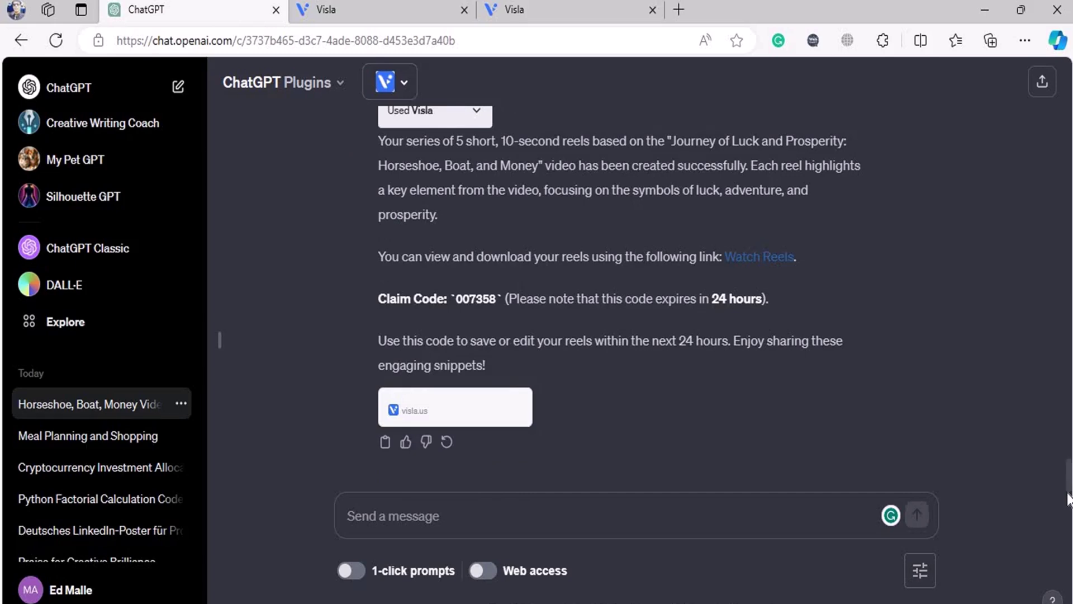
pyautogui.scroll(1, 1069, 479)
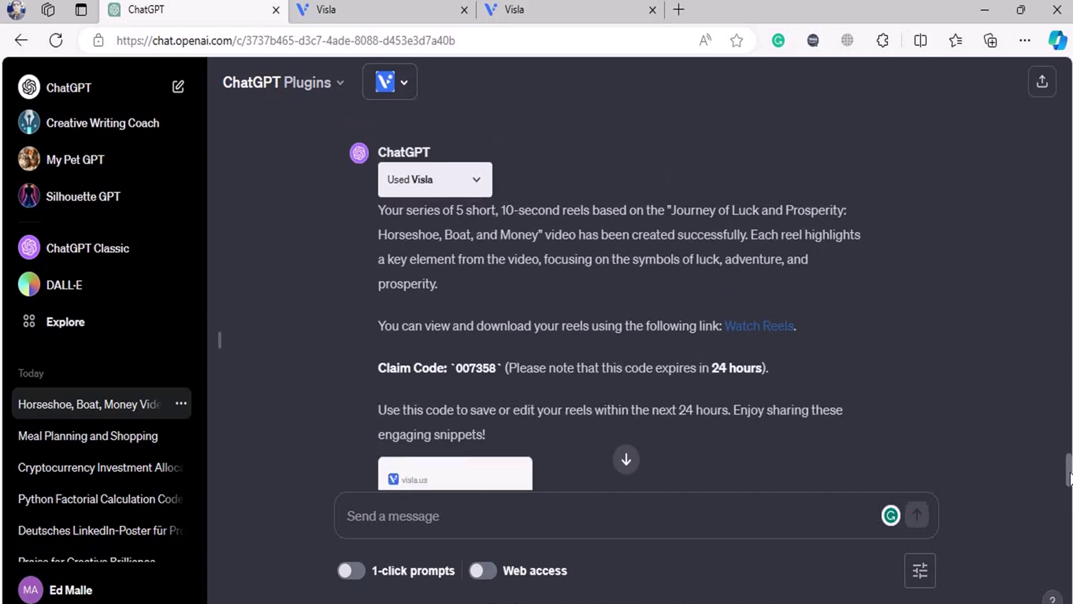
pyautogui.moveTo(1070, 479); pyautogui.dragTo(1067, 203)
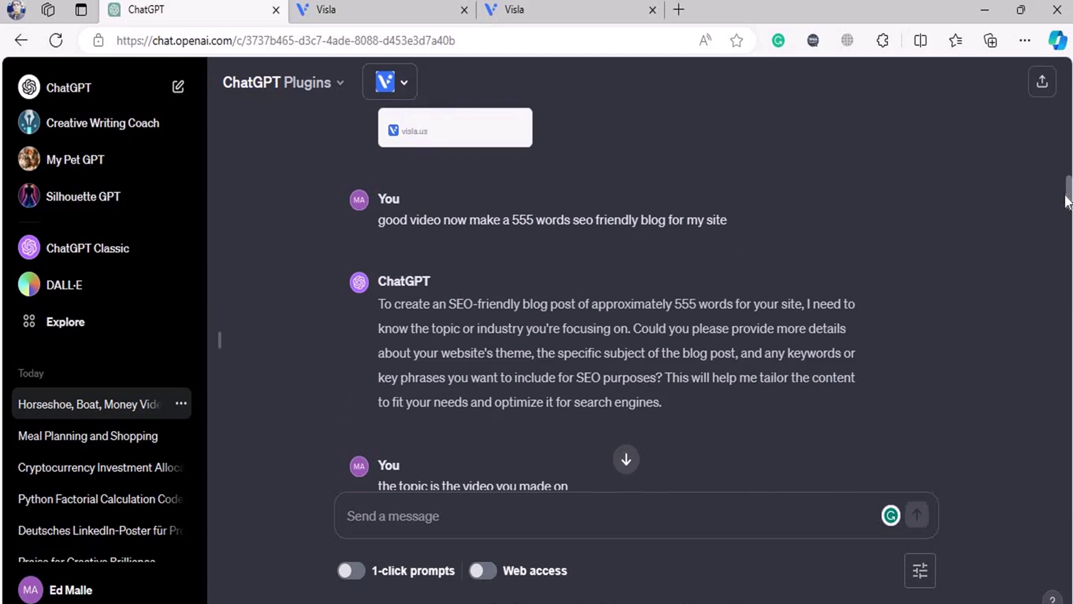
pyautogui.moveTo(1067, 203); pyautogui.dragTo(1069, 172)
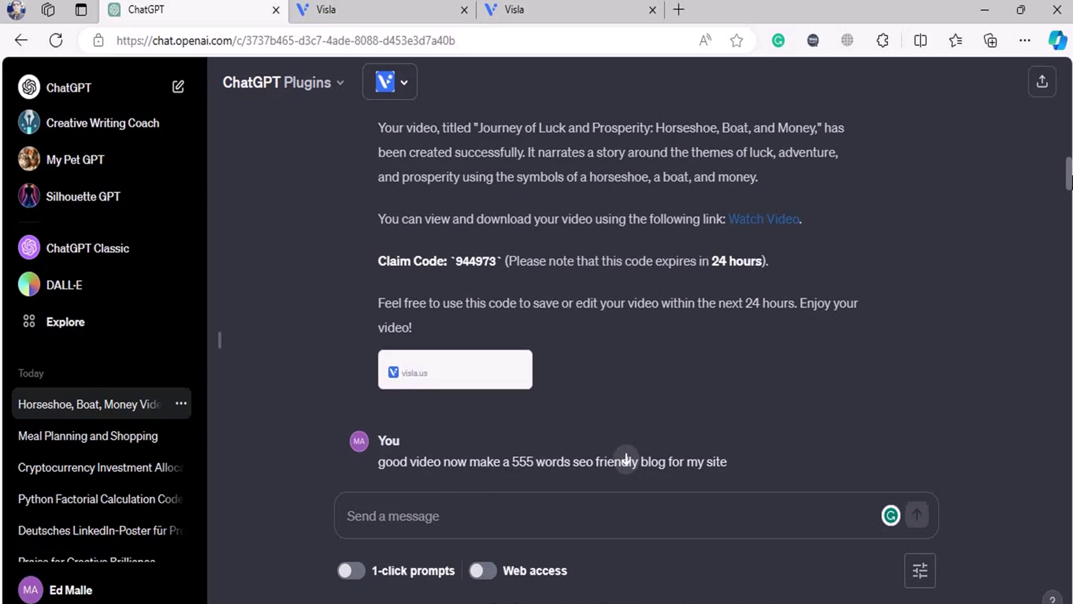
pyautogui.moveTo(1069, 172); pyautogui.dragTo(1069, 348)
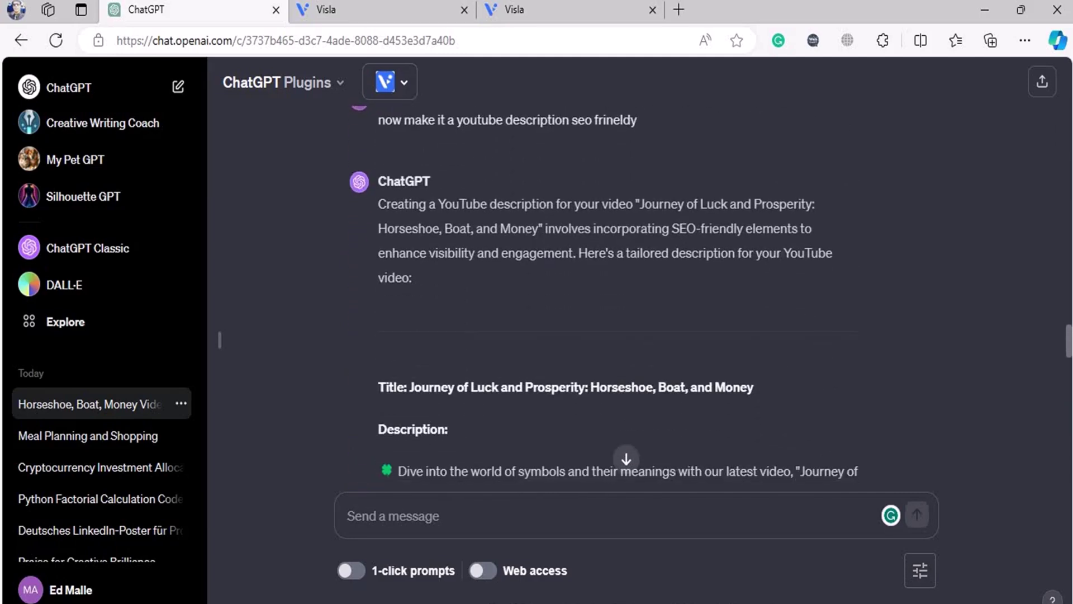
pyautogui.moveTo(1069, 341); pyautogui.dragTo(1069, 476)
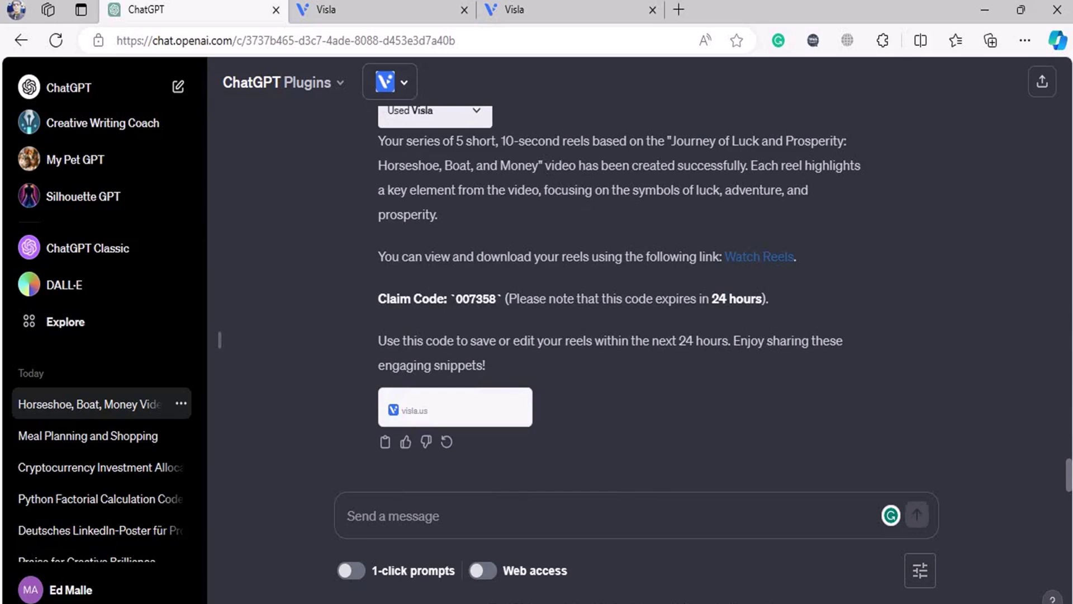
pyautogui.scroll(10, 615, 280)
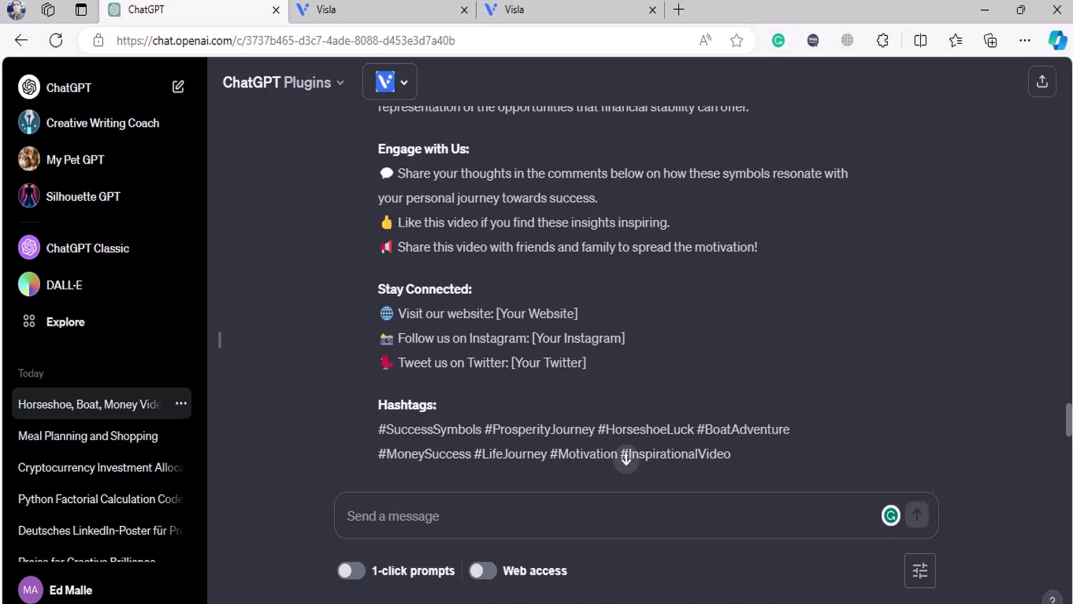
pyautogui.scroll(15, 626, 457)
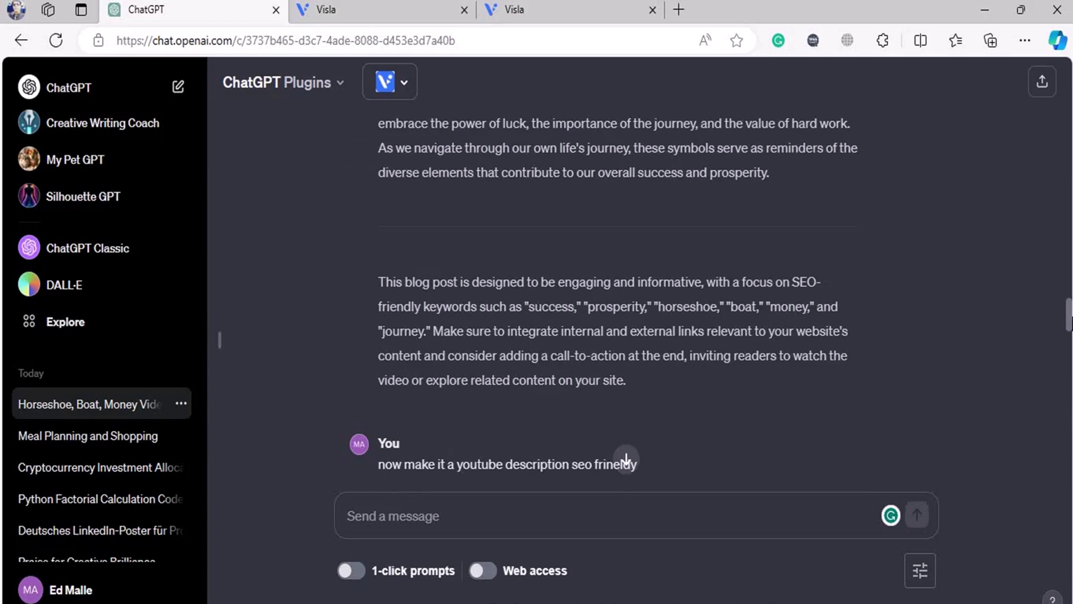
pyautogui.scroll(10, 626, 458)
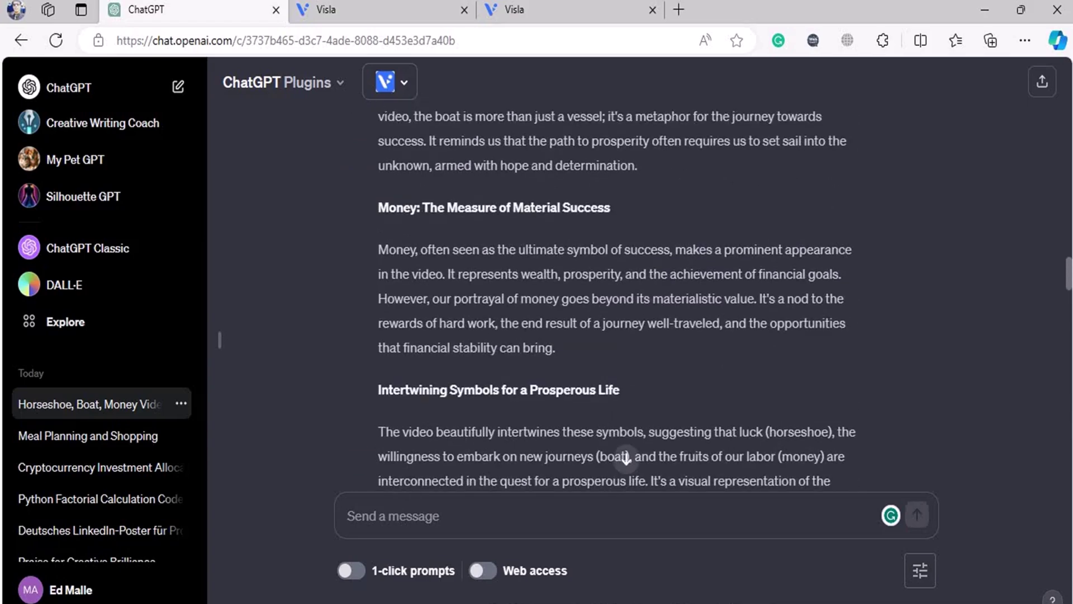
pyautogui.scroll(20, 626, 457)
pyautogui.scroll(-20, 1058, 307)
pyautogui.scroll(-20, 1058, 307)
pyautogui.scroll(-15, 1065, 433)
pyautogui.moveTo(1069, 463); pyautogui.dragTo(1067, 316)
# Step: Show the 'Journey of Luck and Prosperity' video project and check its watermark note line
pyautogui.click(556, 12)
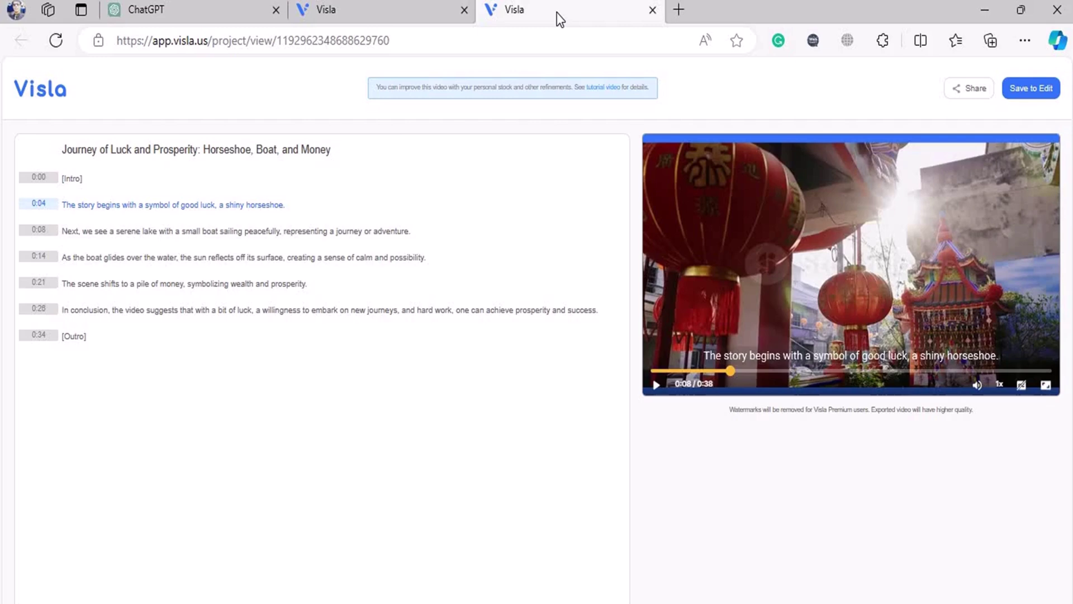
pyautogui.tripleClick(845, 411)
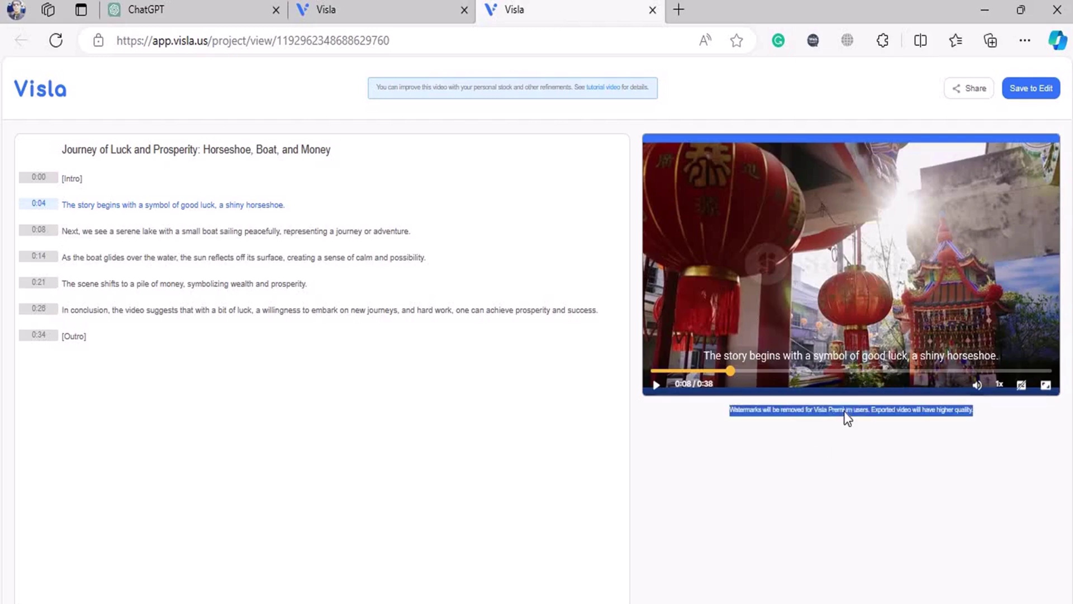
pyautogui.click(829, 450)
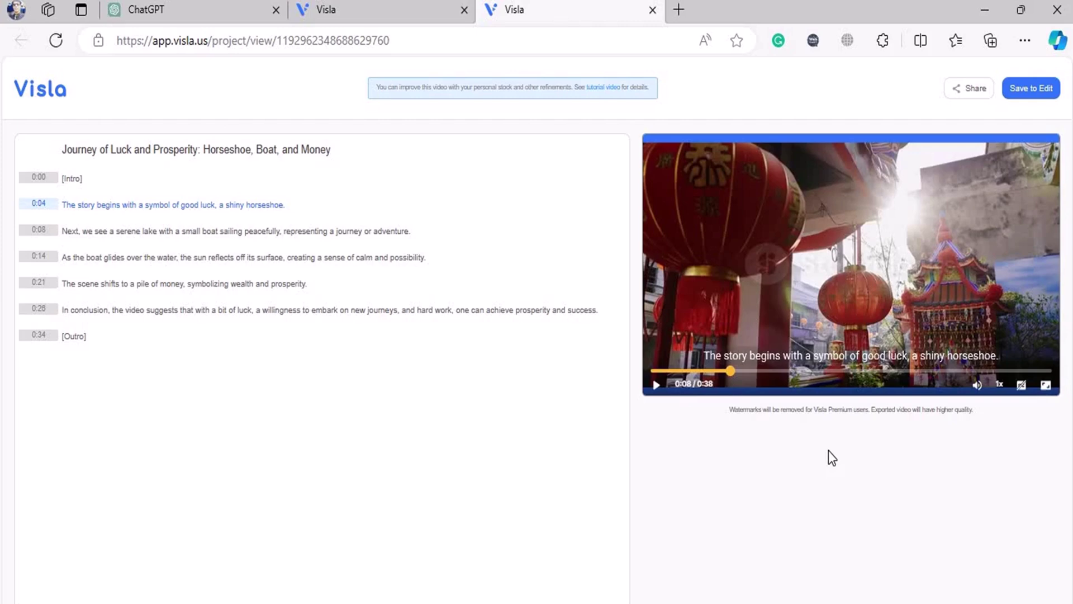